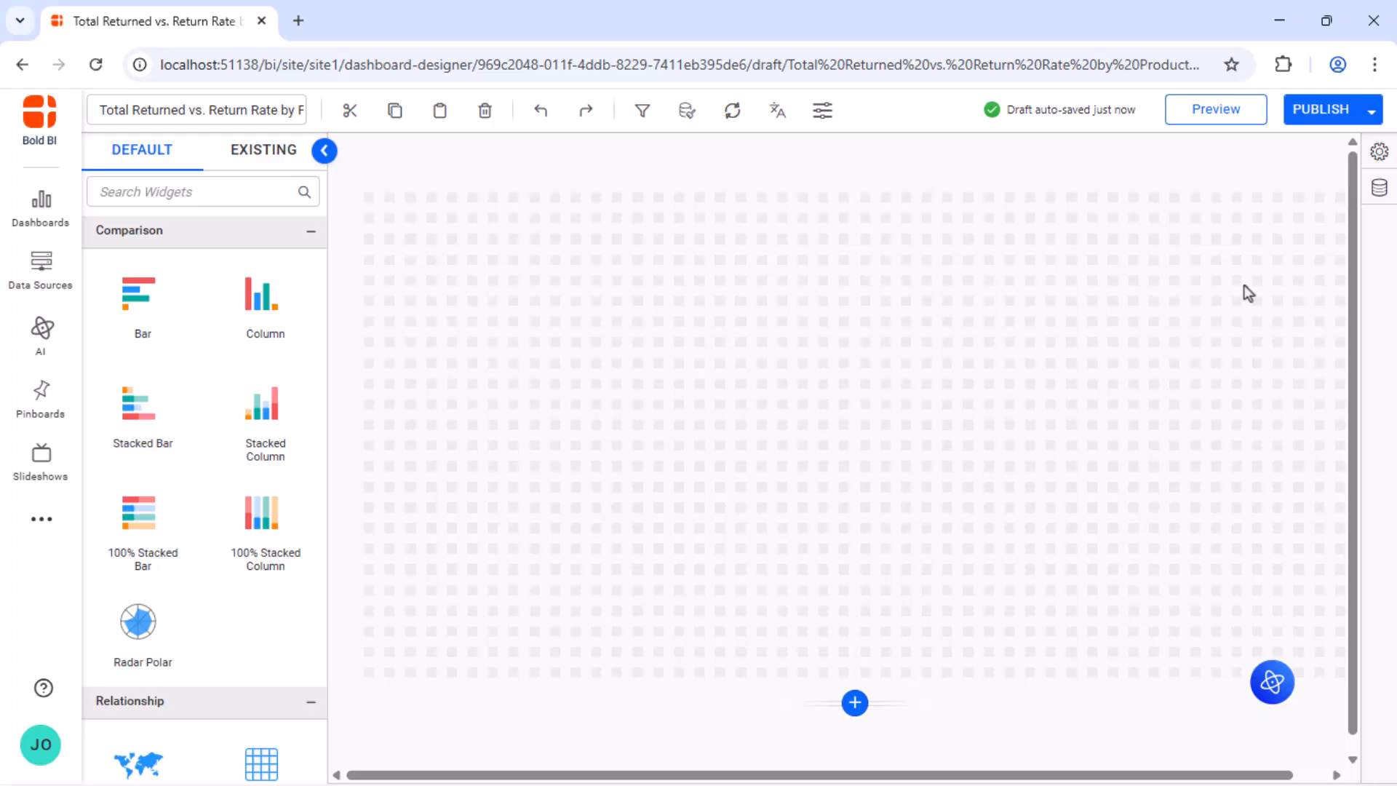
Add the existing Supply Chain Performance Details data source to the dashboard
click(1376, 190)
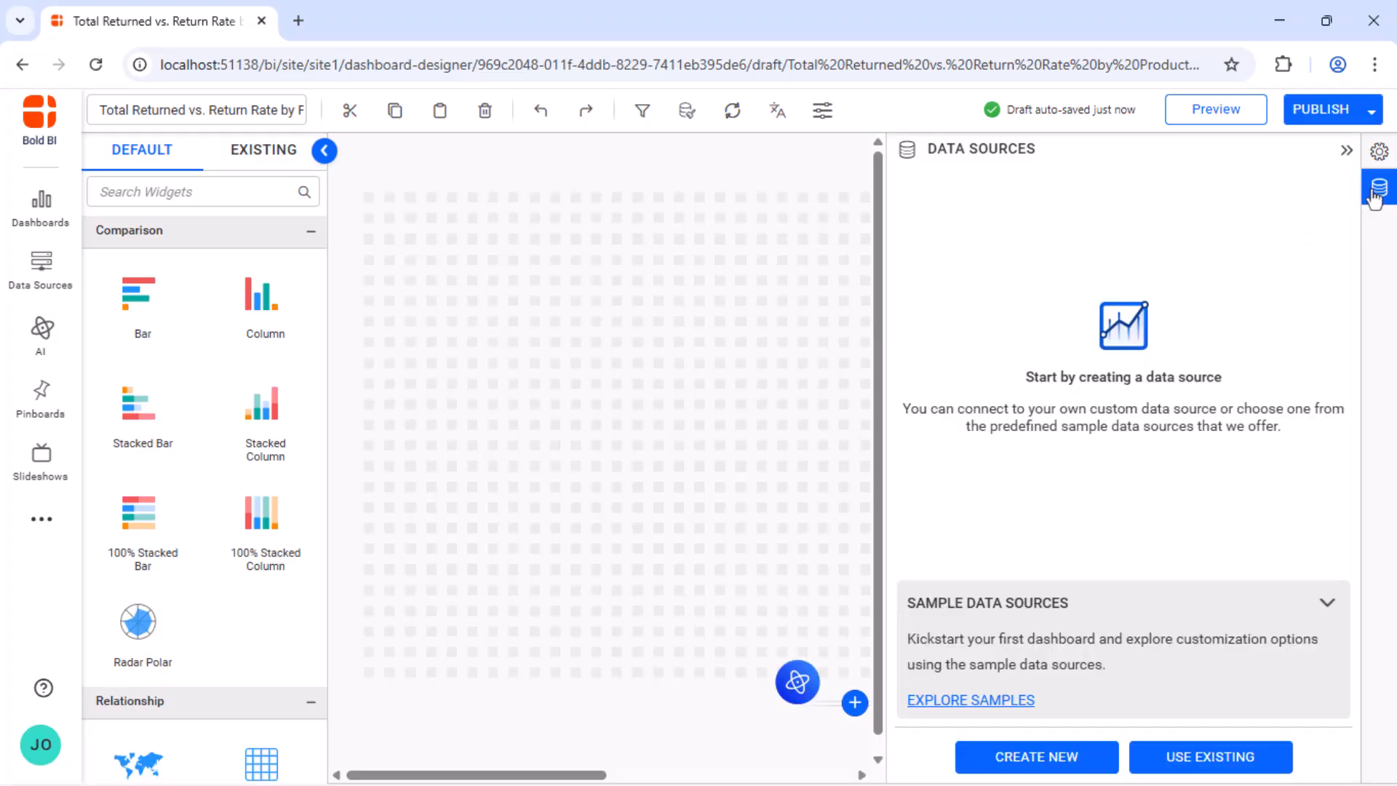
click(1217, 756)
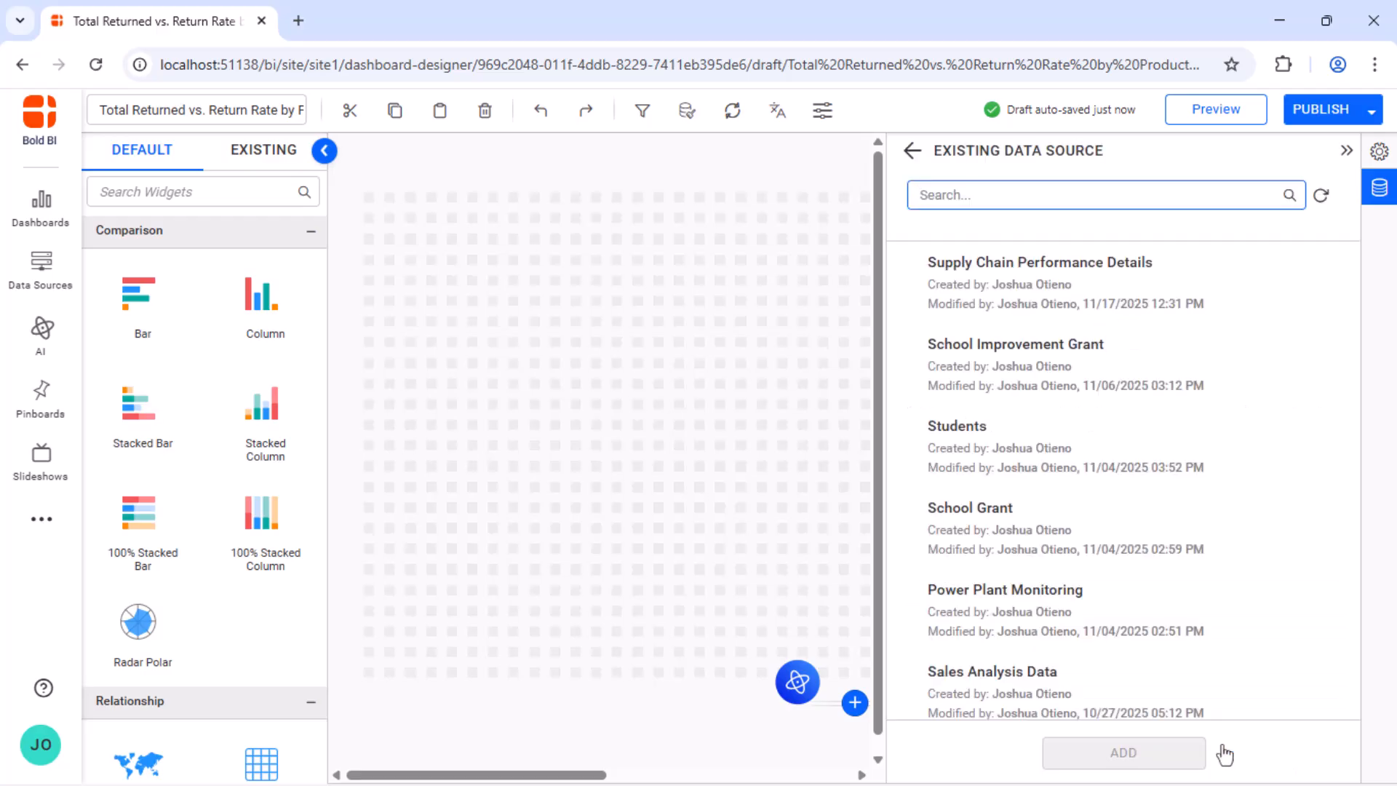
click(1122, 299)
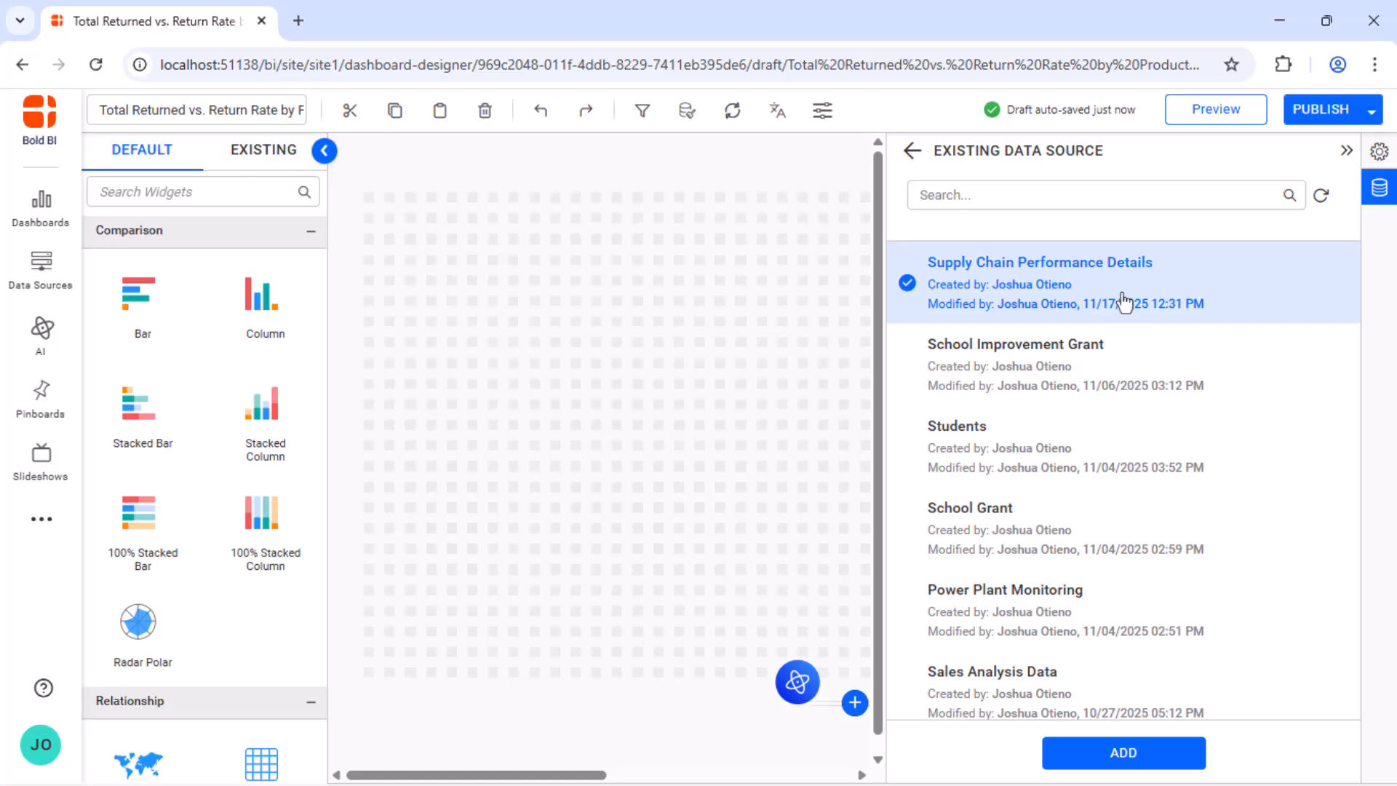
click(1099, 755)
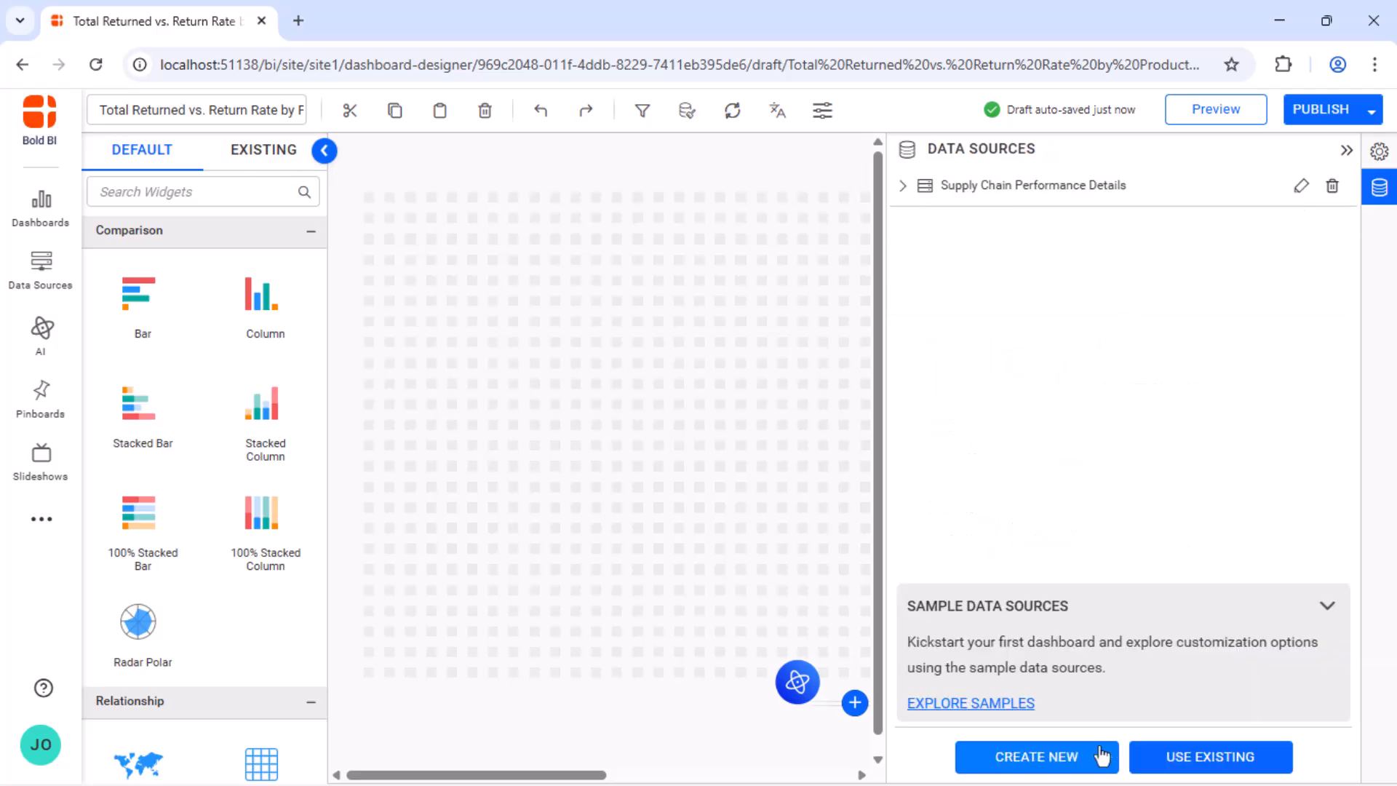
click(1343, 151)
Place a Column chart at the canvas's upper-left corner and enlarge it to 24 x 25 cells
drag(262, 295, 374, 204)
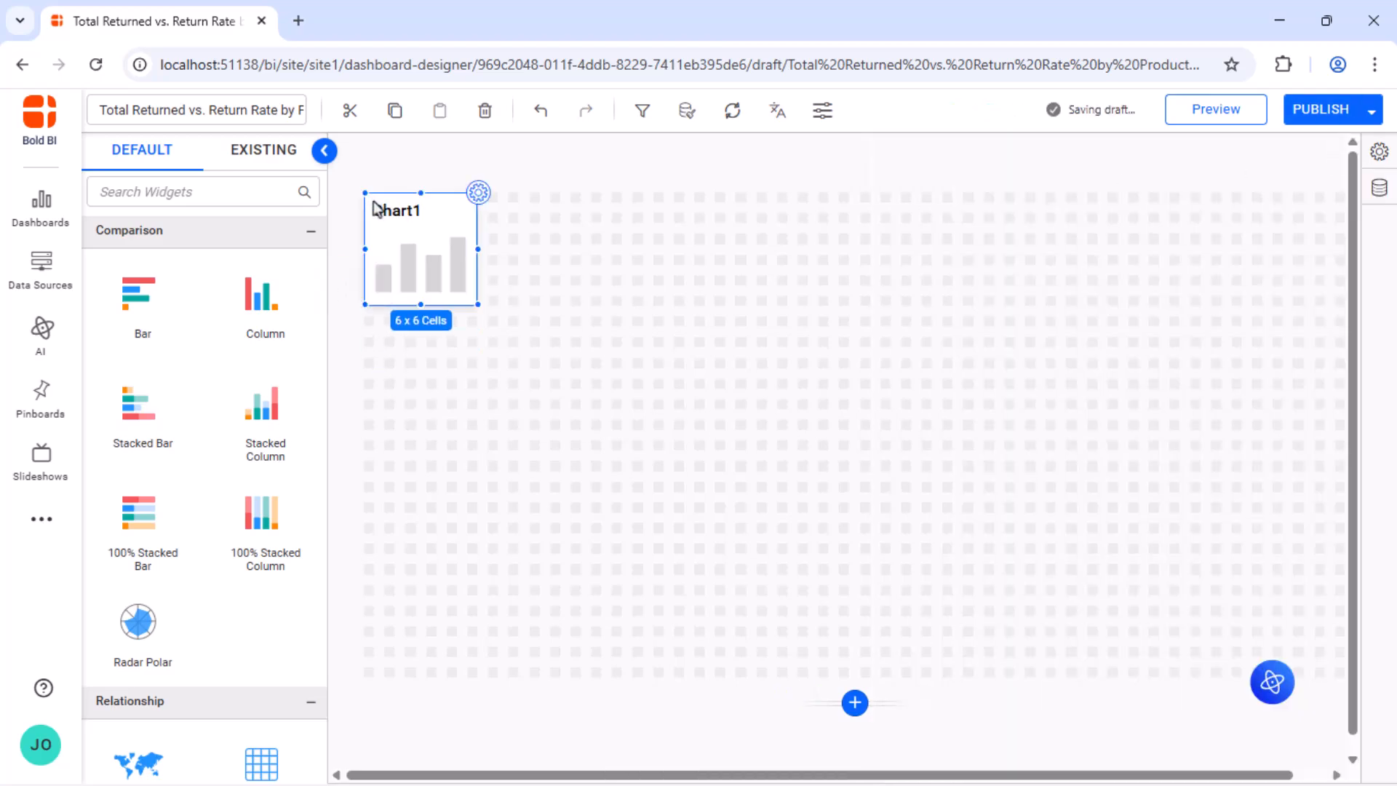
drag(477, 304, 858, 660)
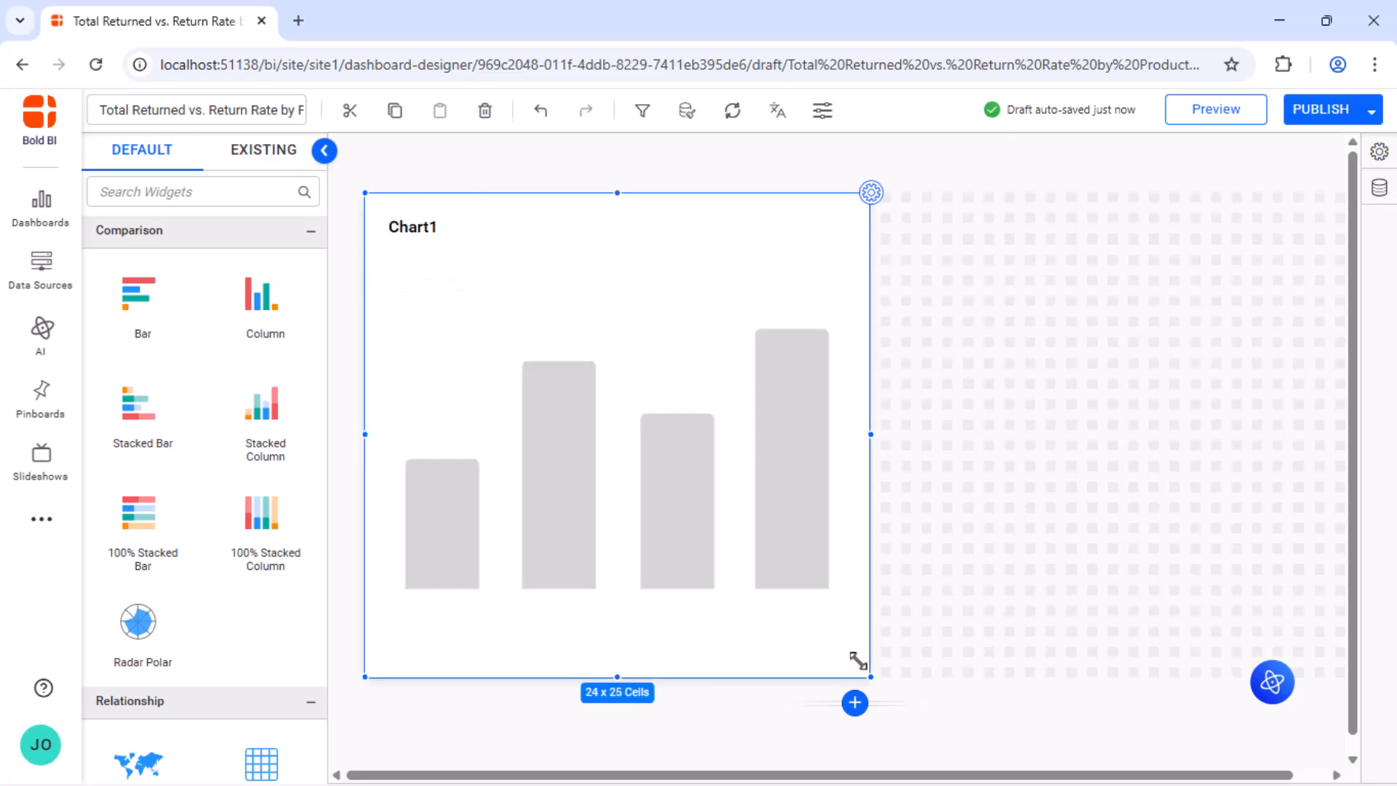
Assign the Returned Quantity measure to the column chart's values
click(870, 192)
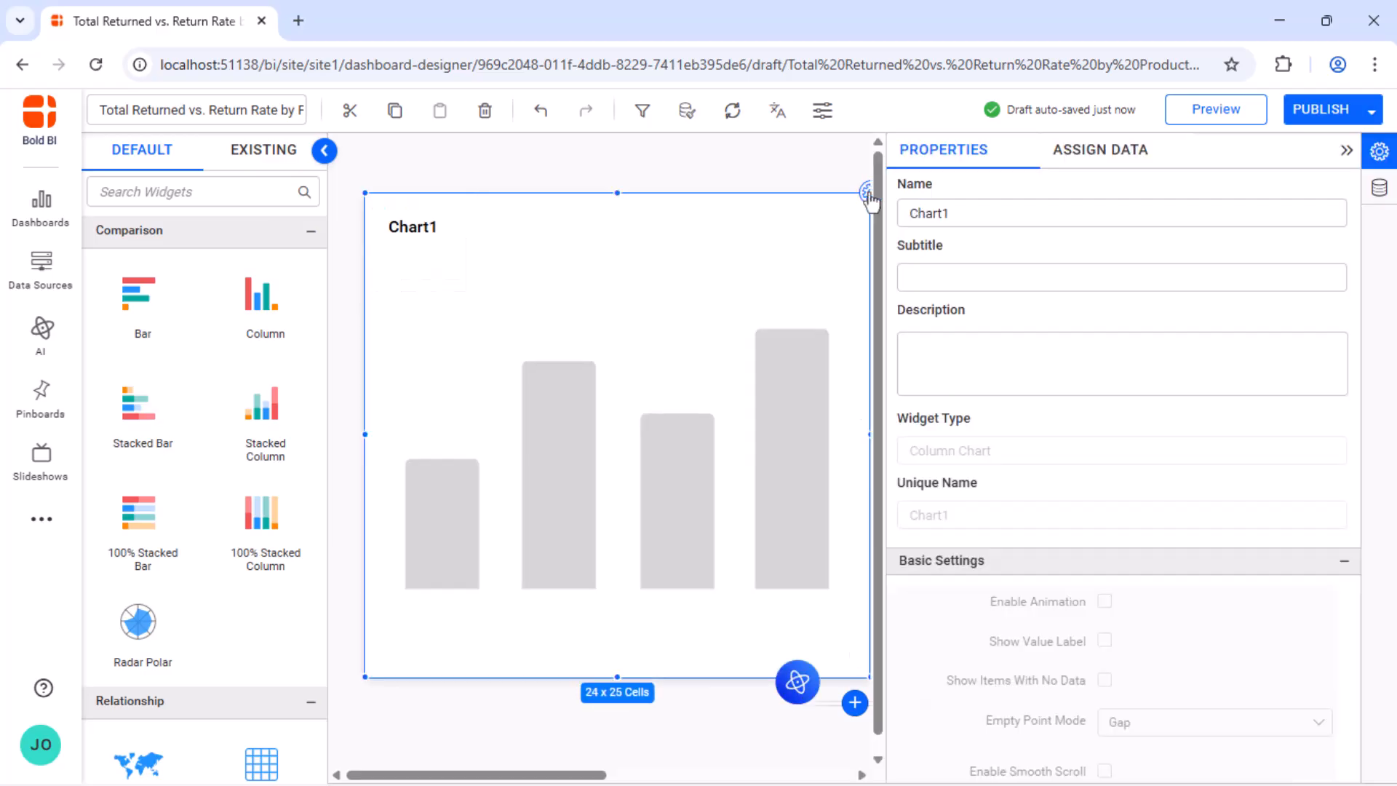
click(1089, 151)
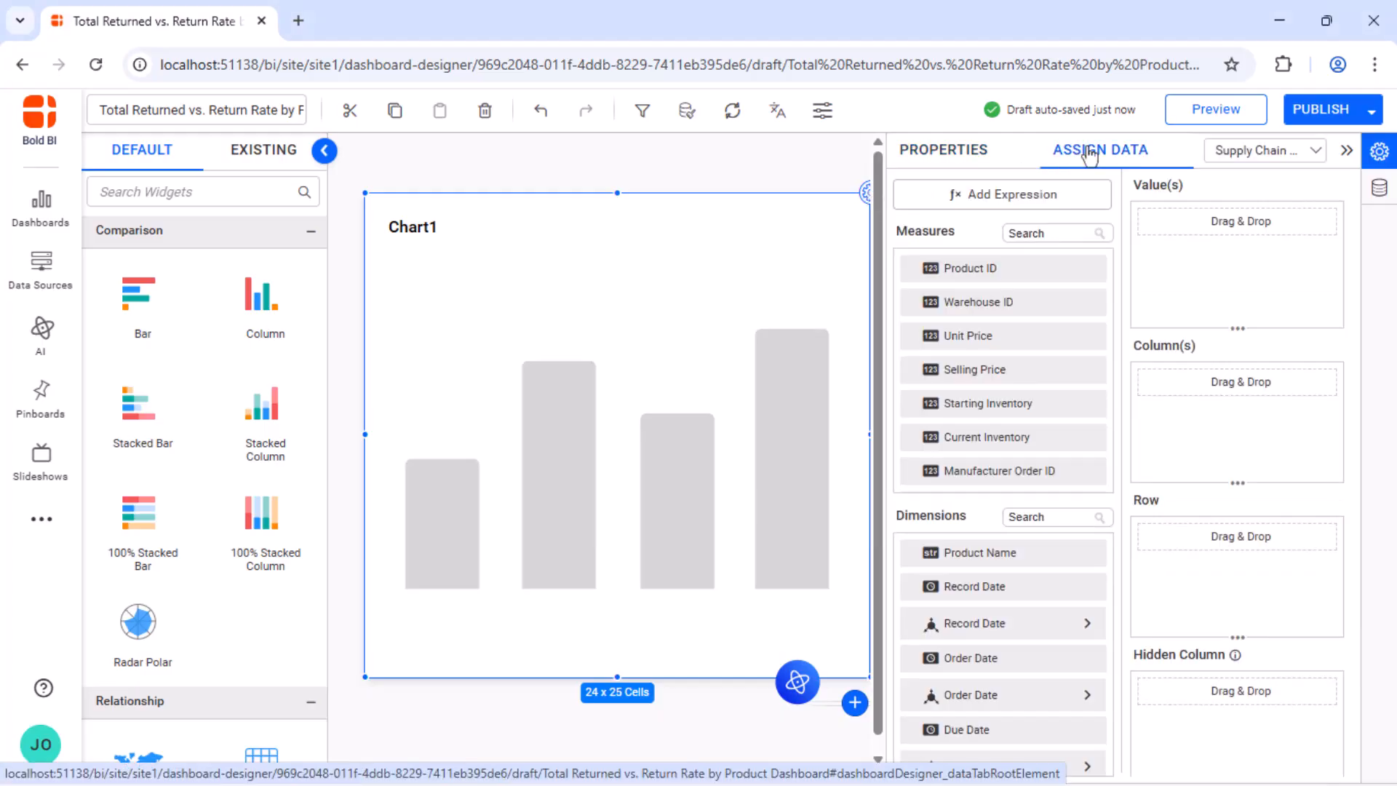
scroll(1007, 368, down, 5)
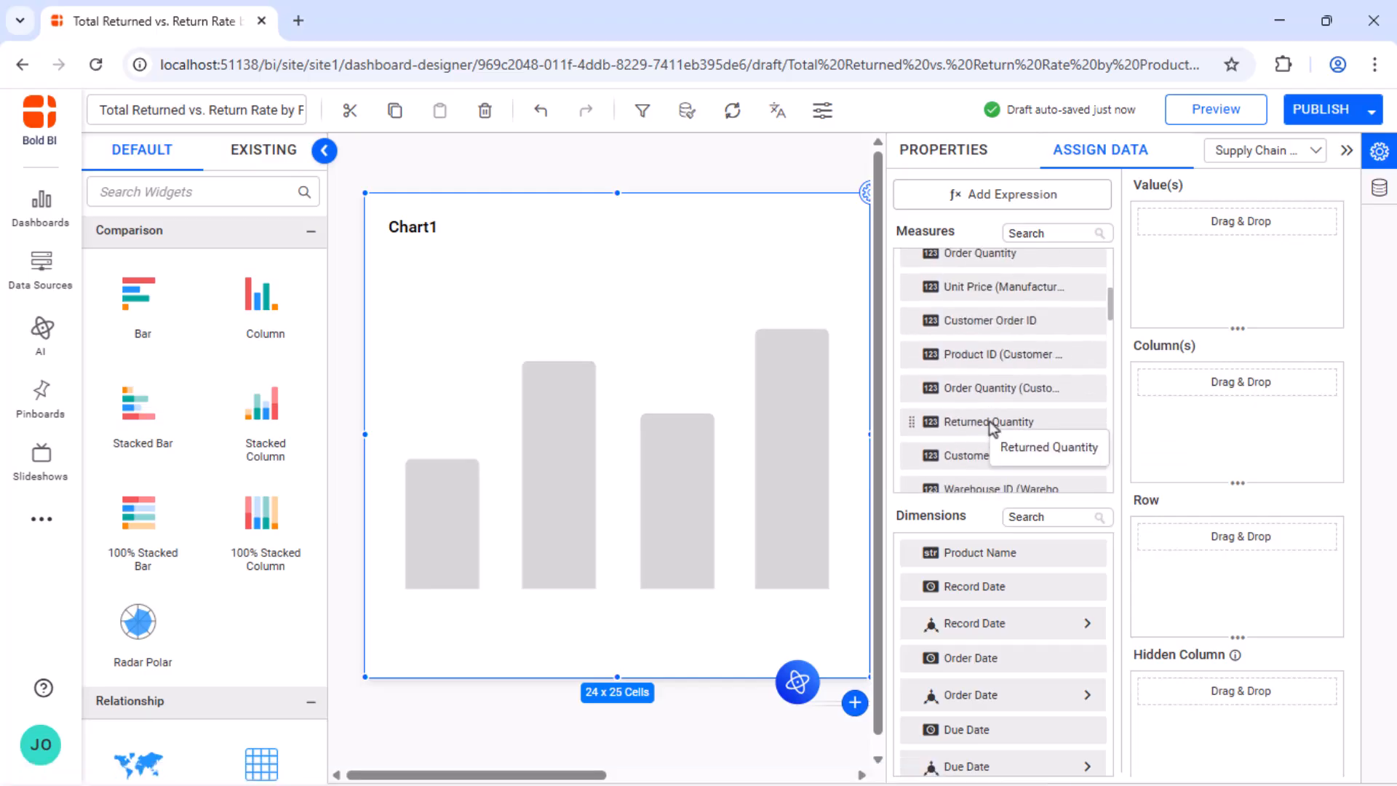
drag(976, 422, 1169, 289)
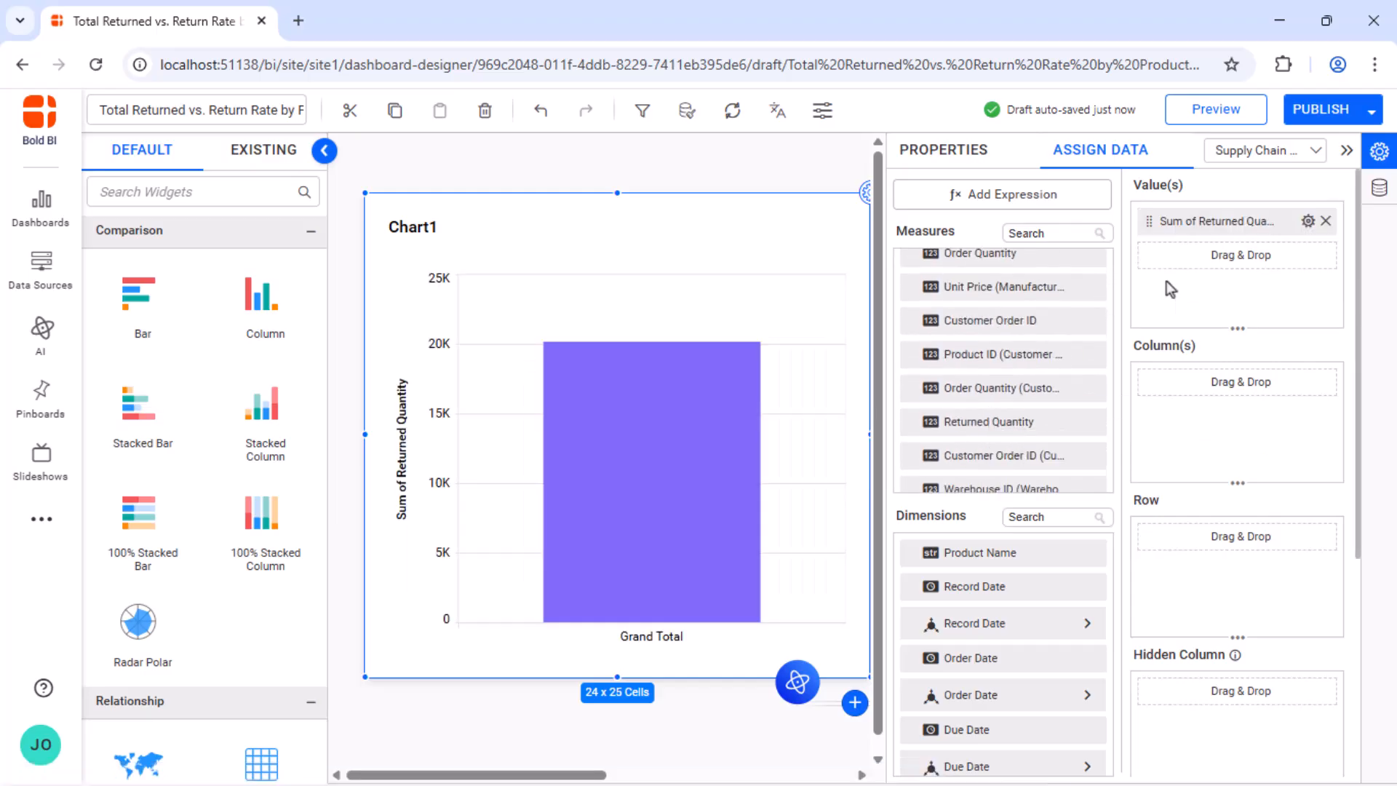
Rename the Returned Quantity value field as Total Returned
click(1308, 220)
click(1270, 254)
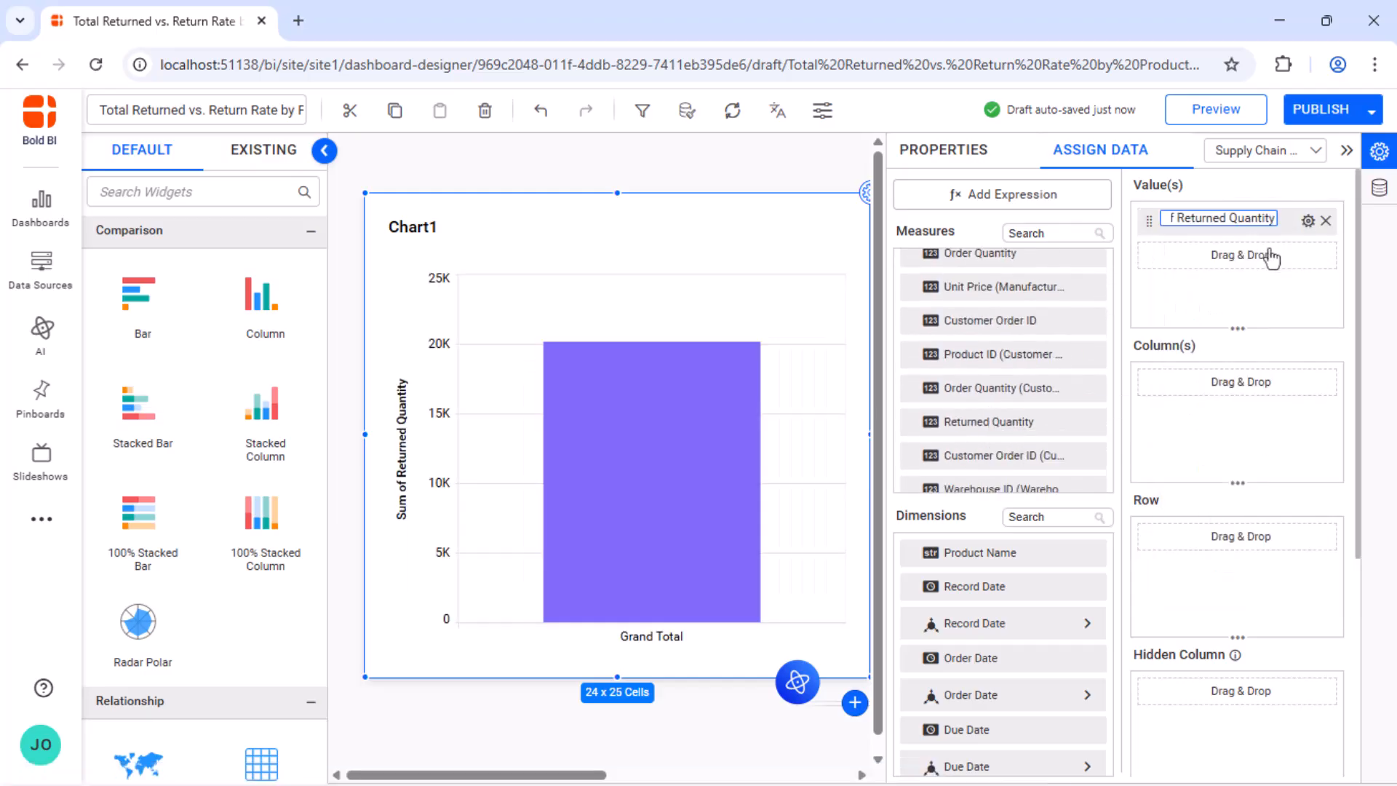
key(BackSpace)
key(BackSpace)
key(BackSpace)
key(BackSpace)
key(BackSpace)
key(BackSpace)
key(BackSpace)
text(Total)
key(Return)
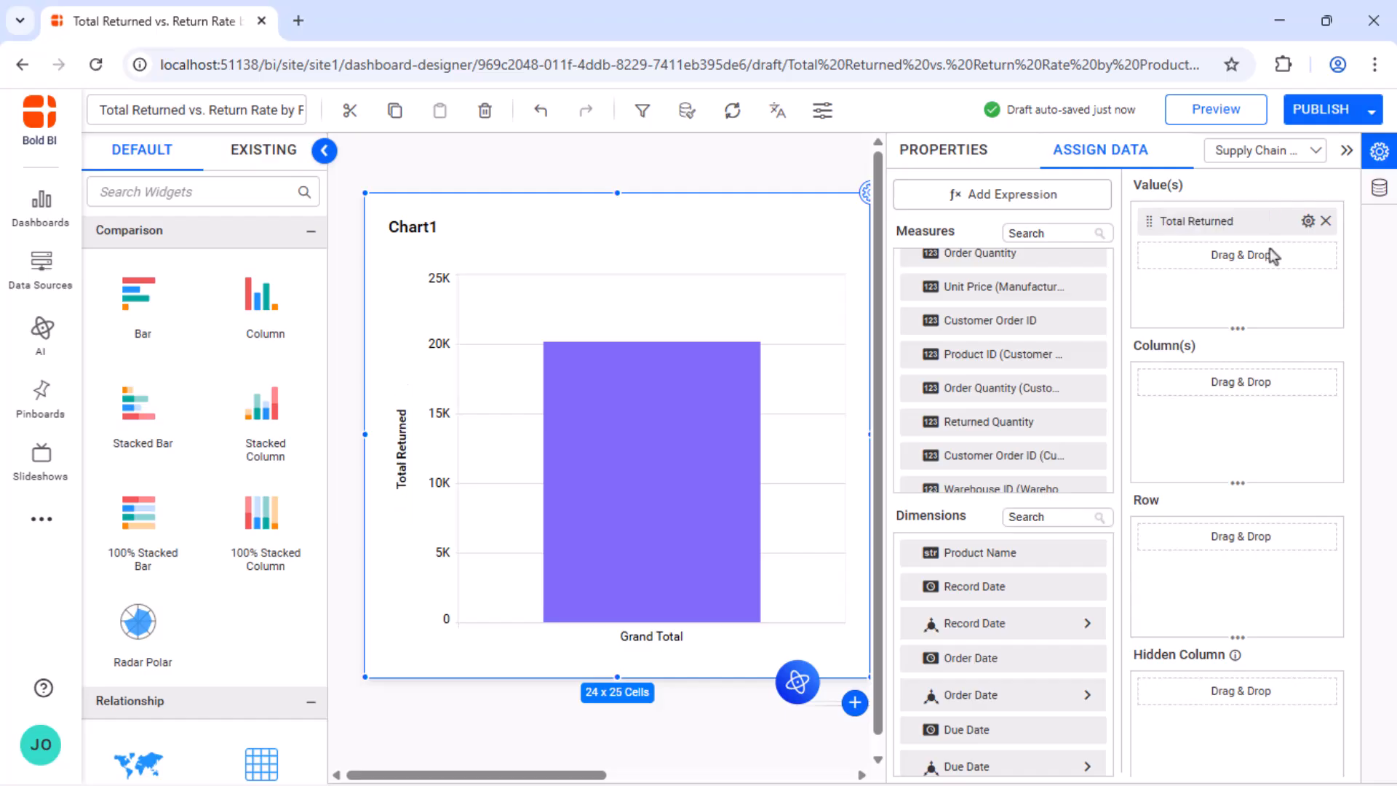
Add the Return Rate measure as a second value and Product Name as the chart's column field
scroll(982, 407, down, 5)
drag(974, 419, 1170, 273)
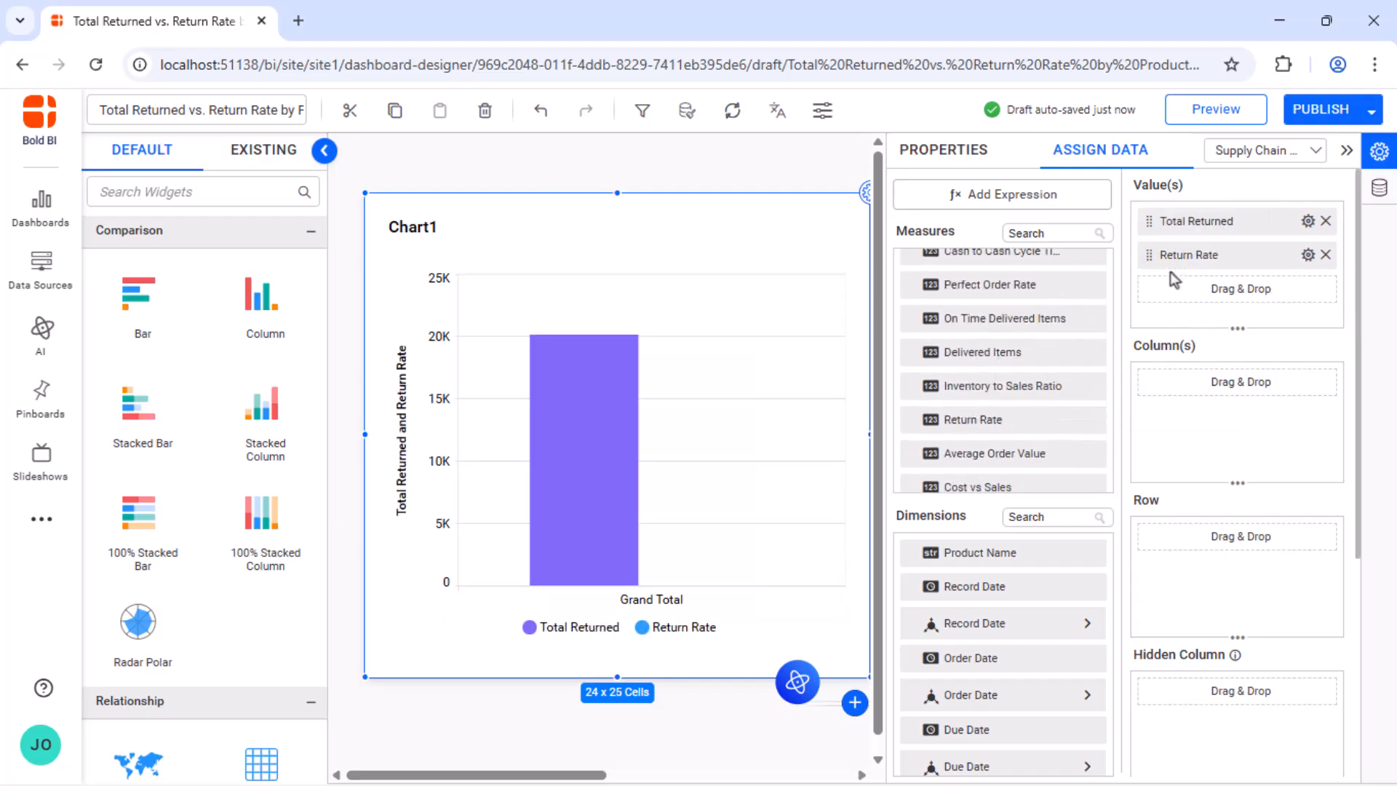
drag(979, 552, 1191, 411)
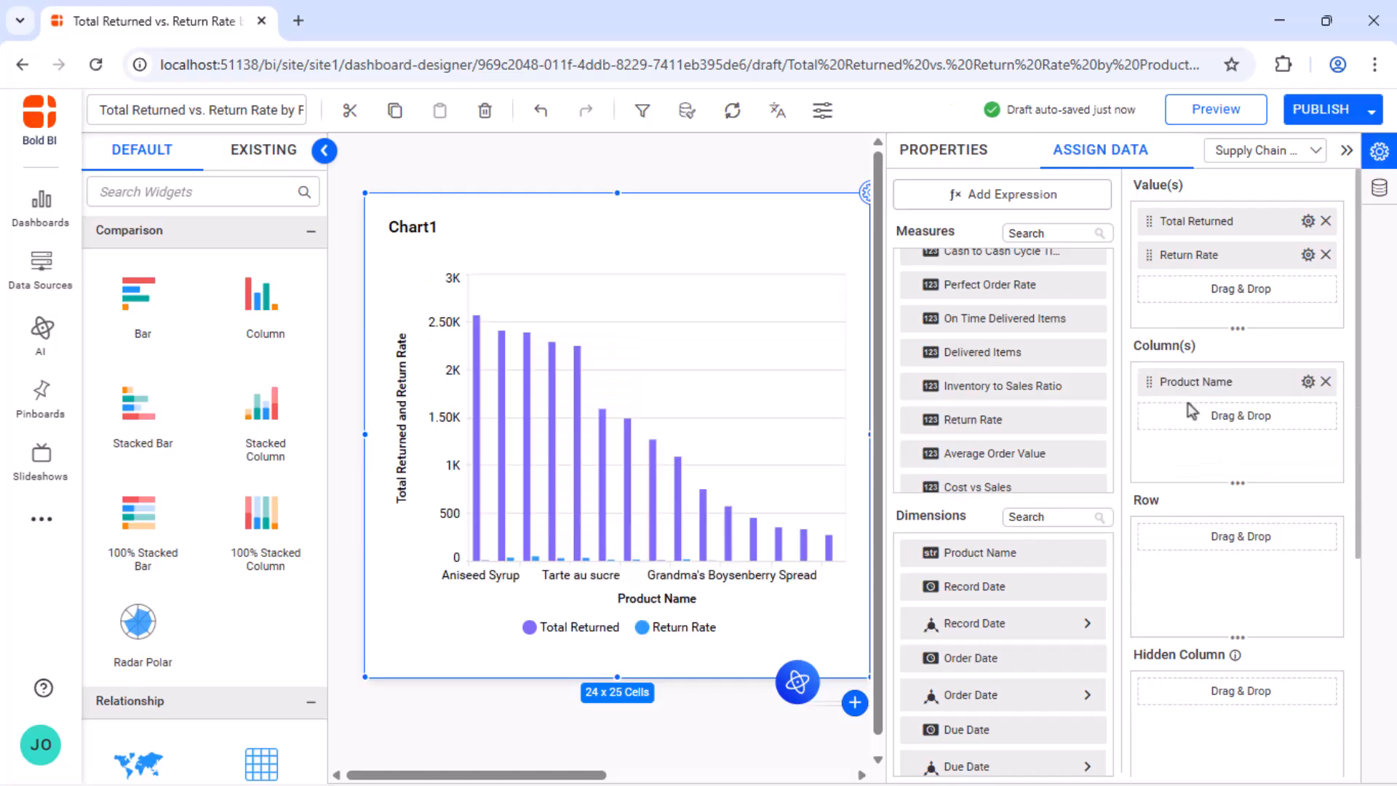
Filter Product Name by rank to the top 5, based on the sum of Product ID
click(1307, 381)
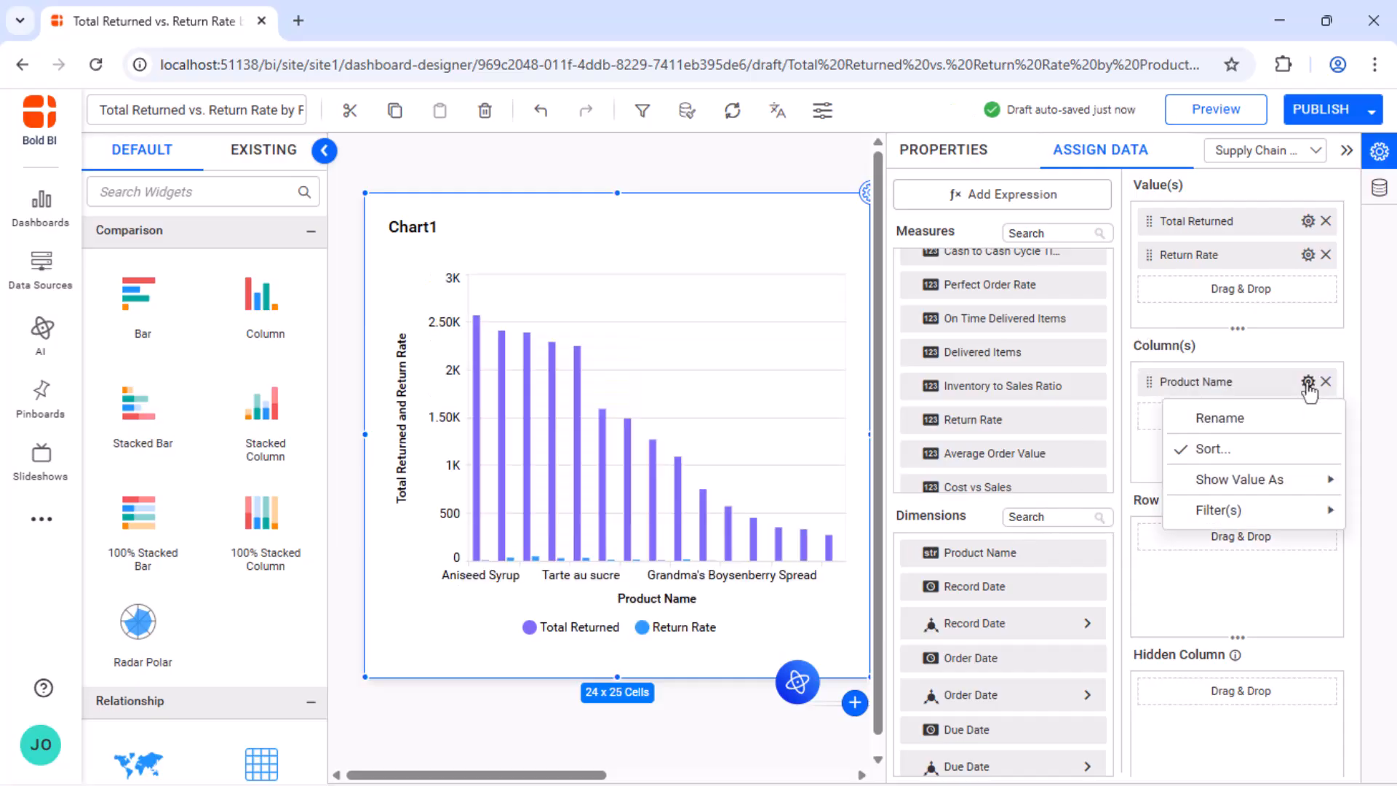
mouse_move(1211, 509)
click(1102, 511)
click(495, 473)
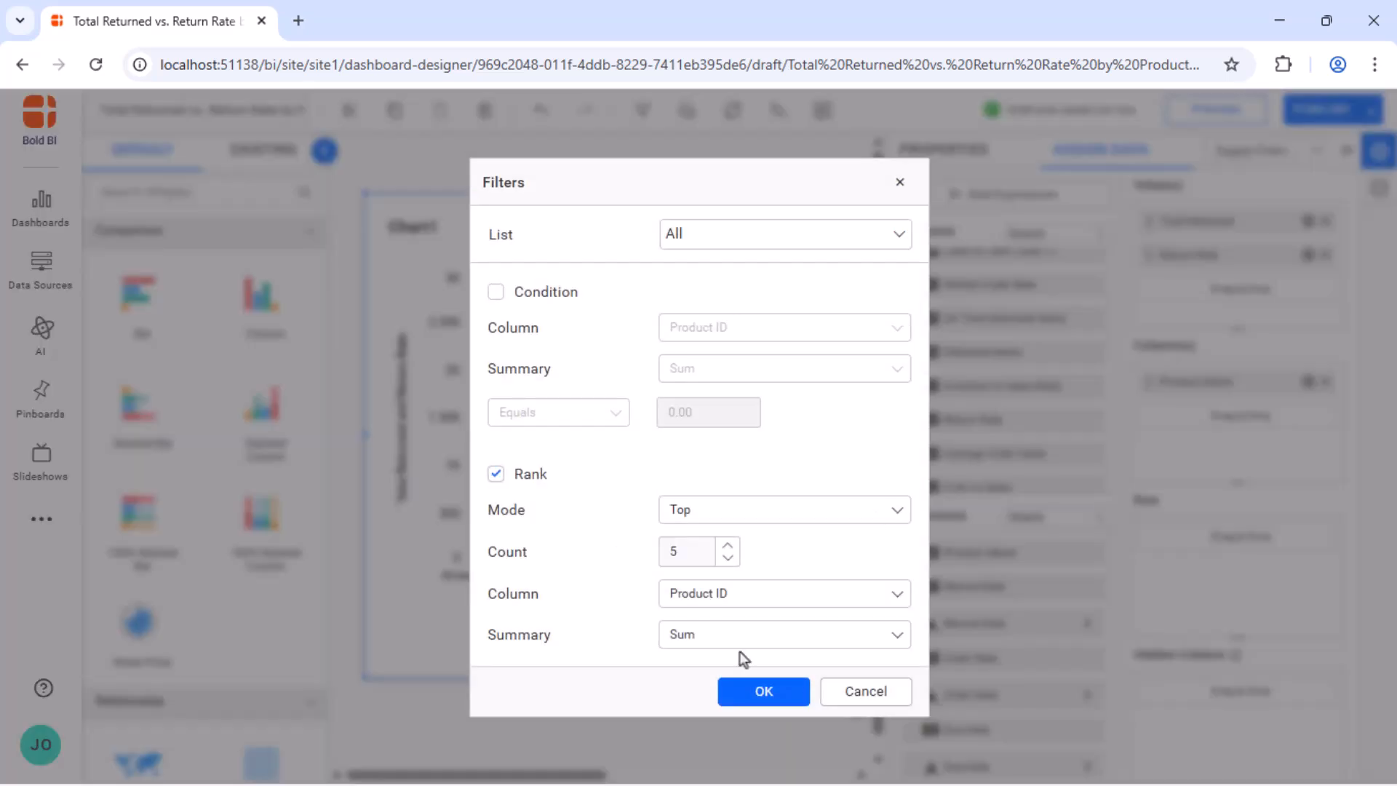
click(763, 690)
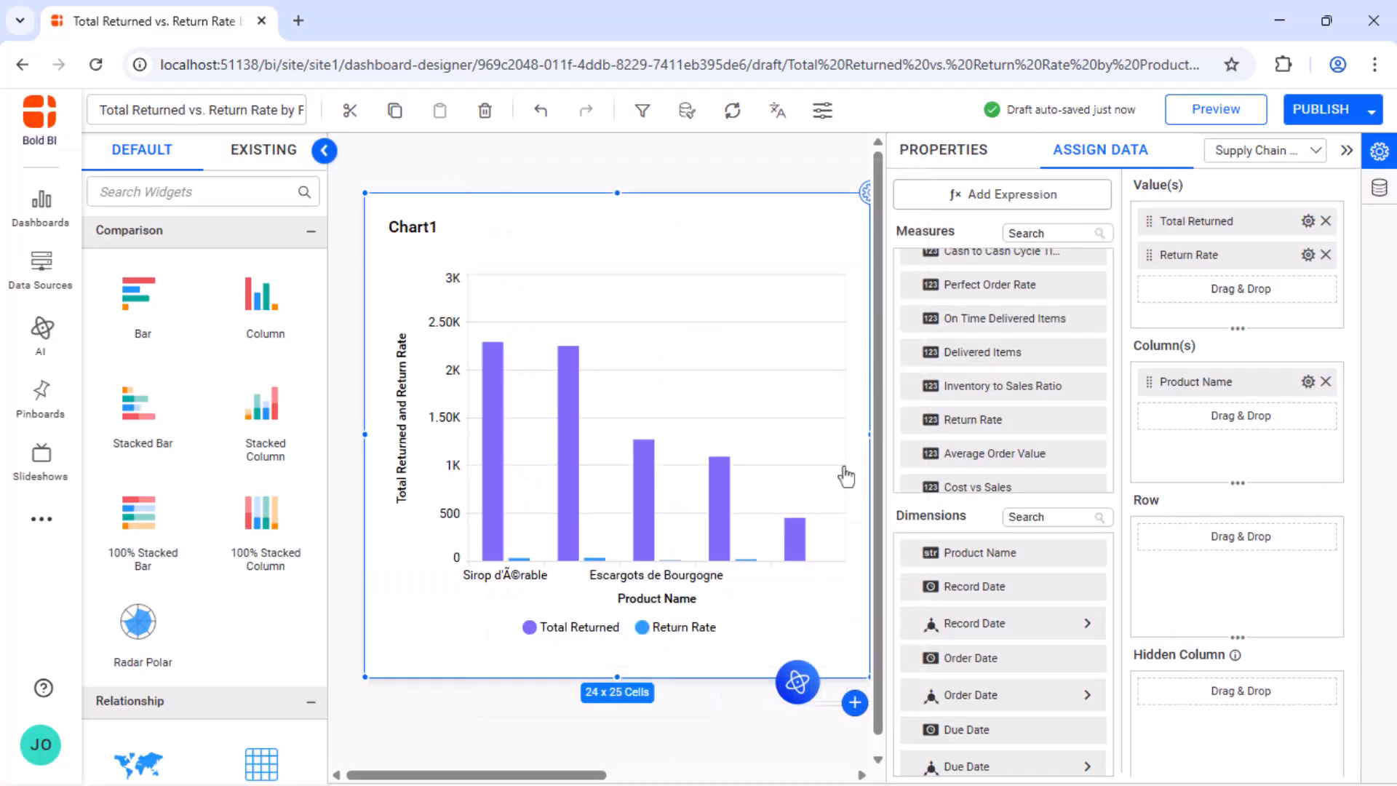
Name the chart "Total Returned vs. Return Rate by Product"
click(940, 151)
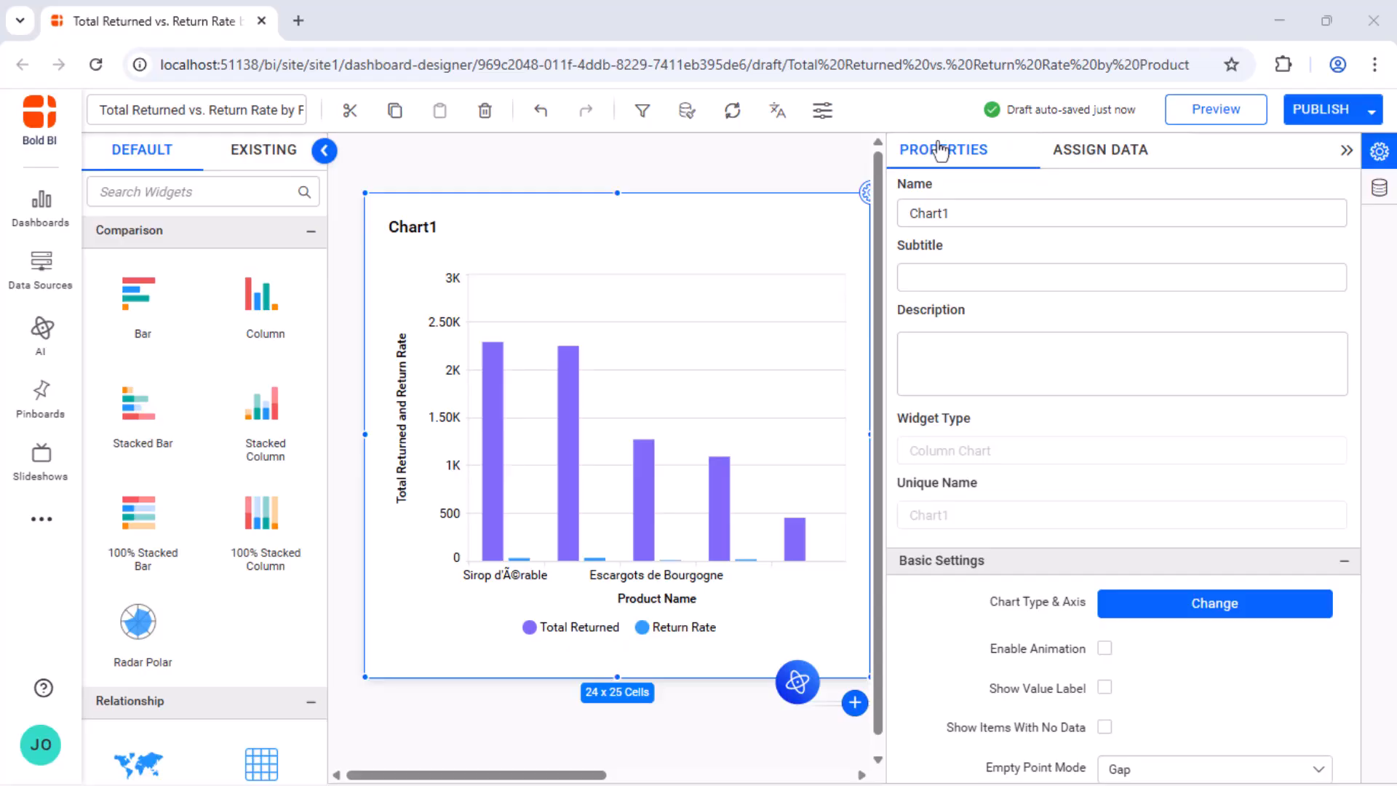
click(979, 213)
key(ctrl+a)
key(BackSpace)
text(Total Re)
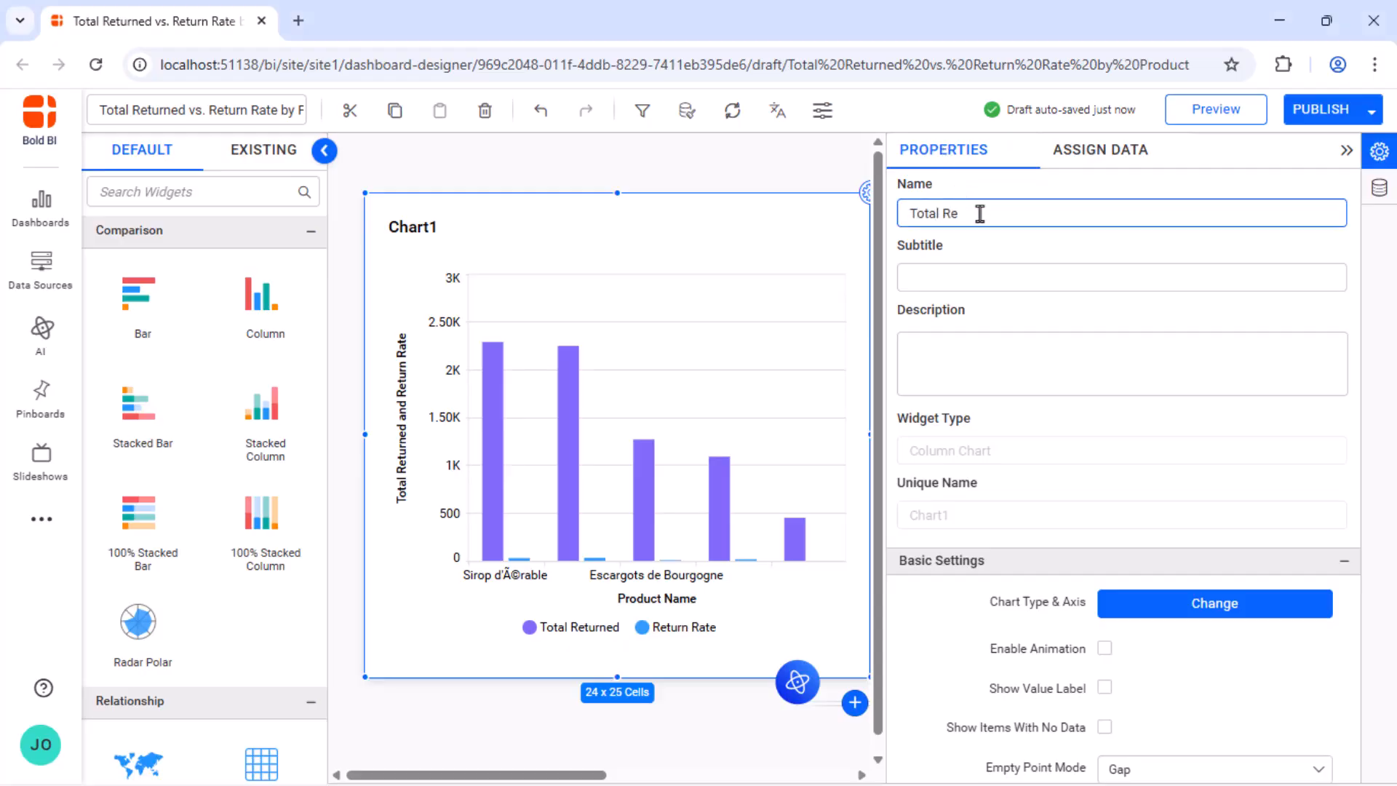
text(turned vs. Return Rate by Product)
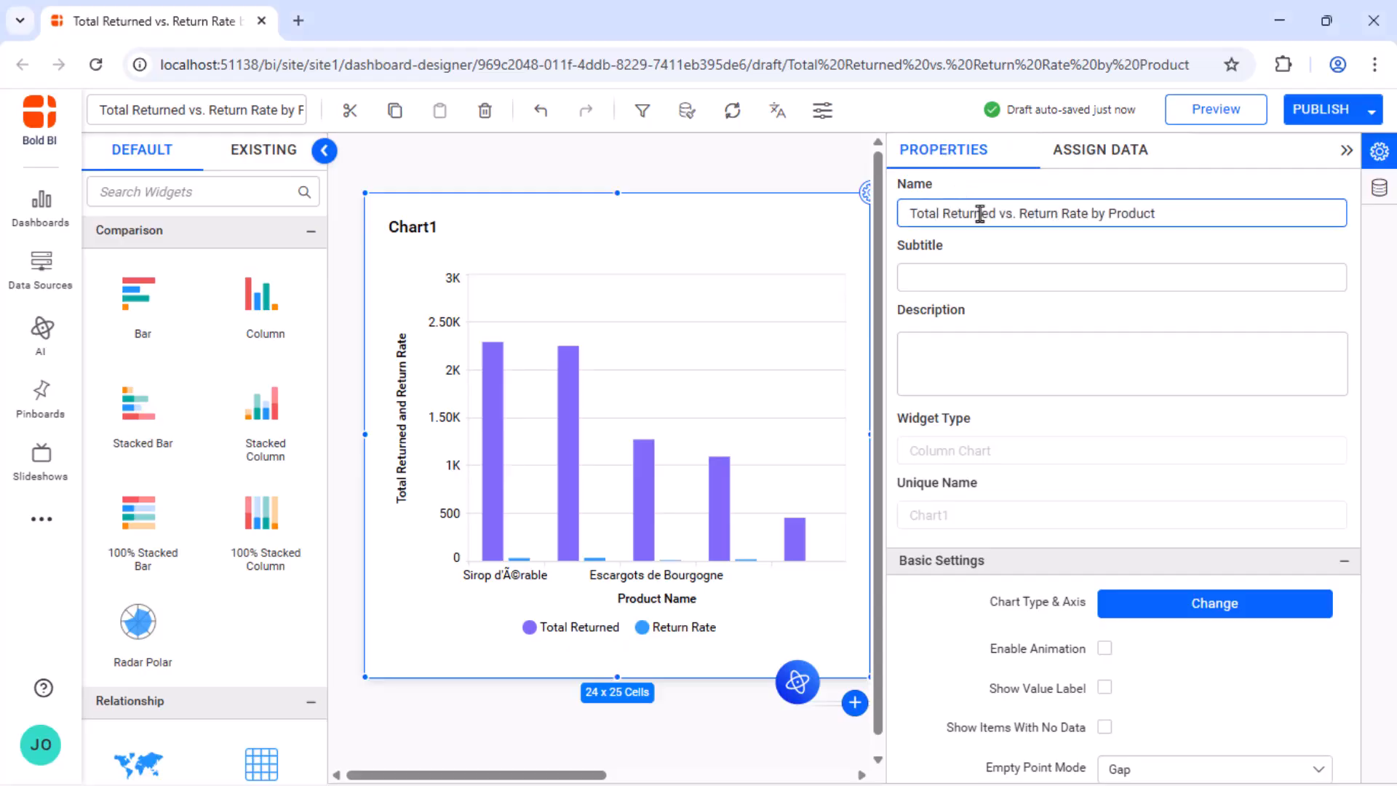
click(1003, 245)
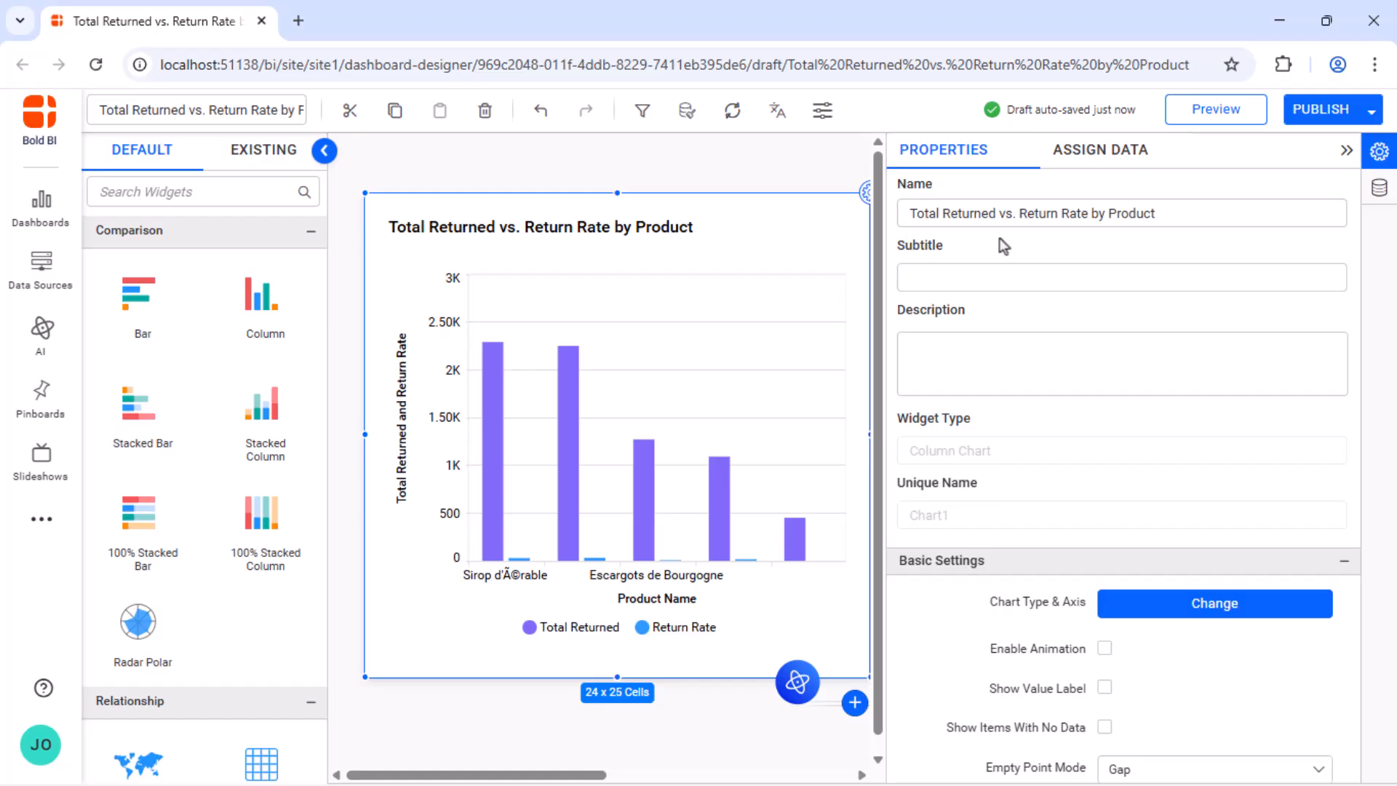
Change the Return Rate series to a line plotted on the secondary axis
scroll(1000, 238, down, 5)
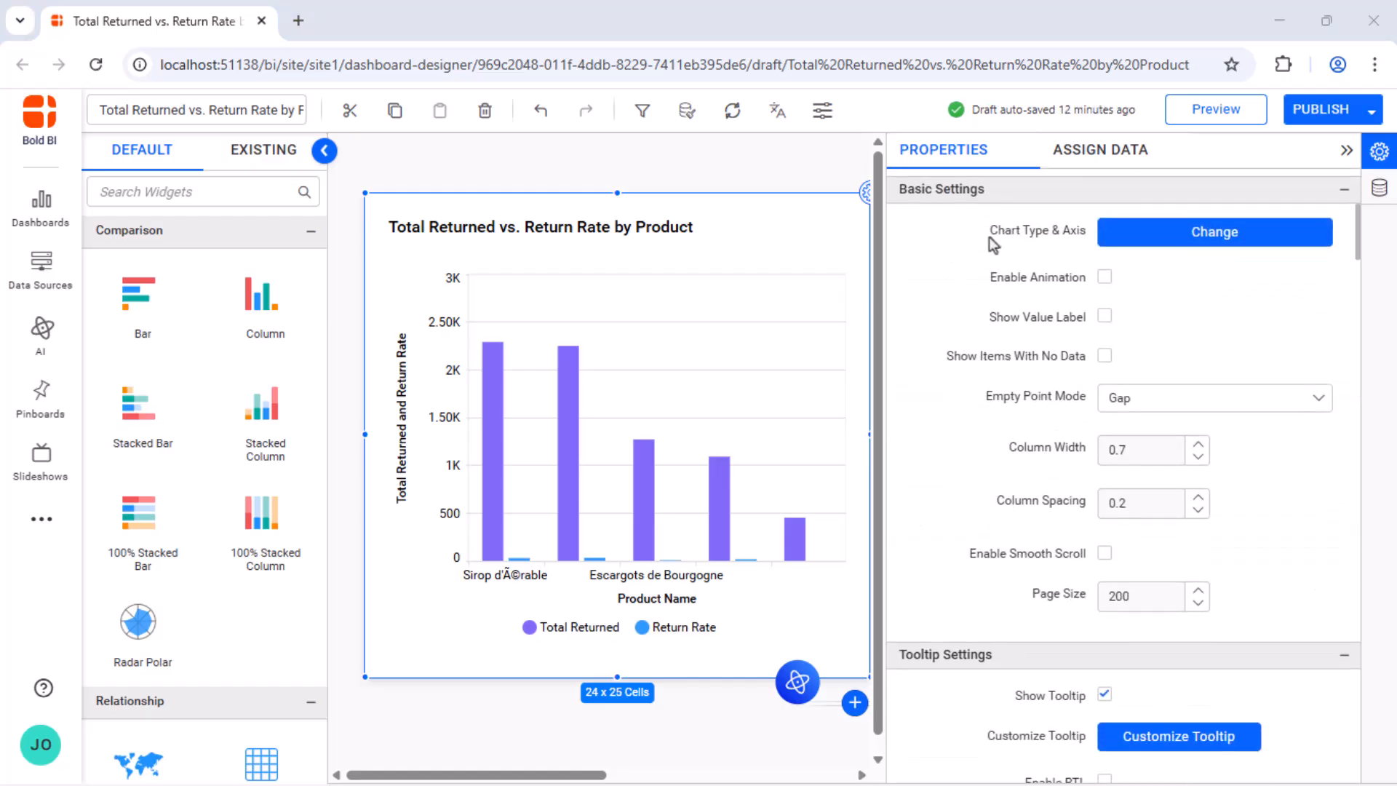
click(1209, 233)
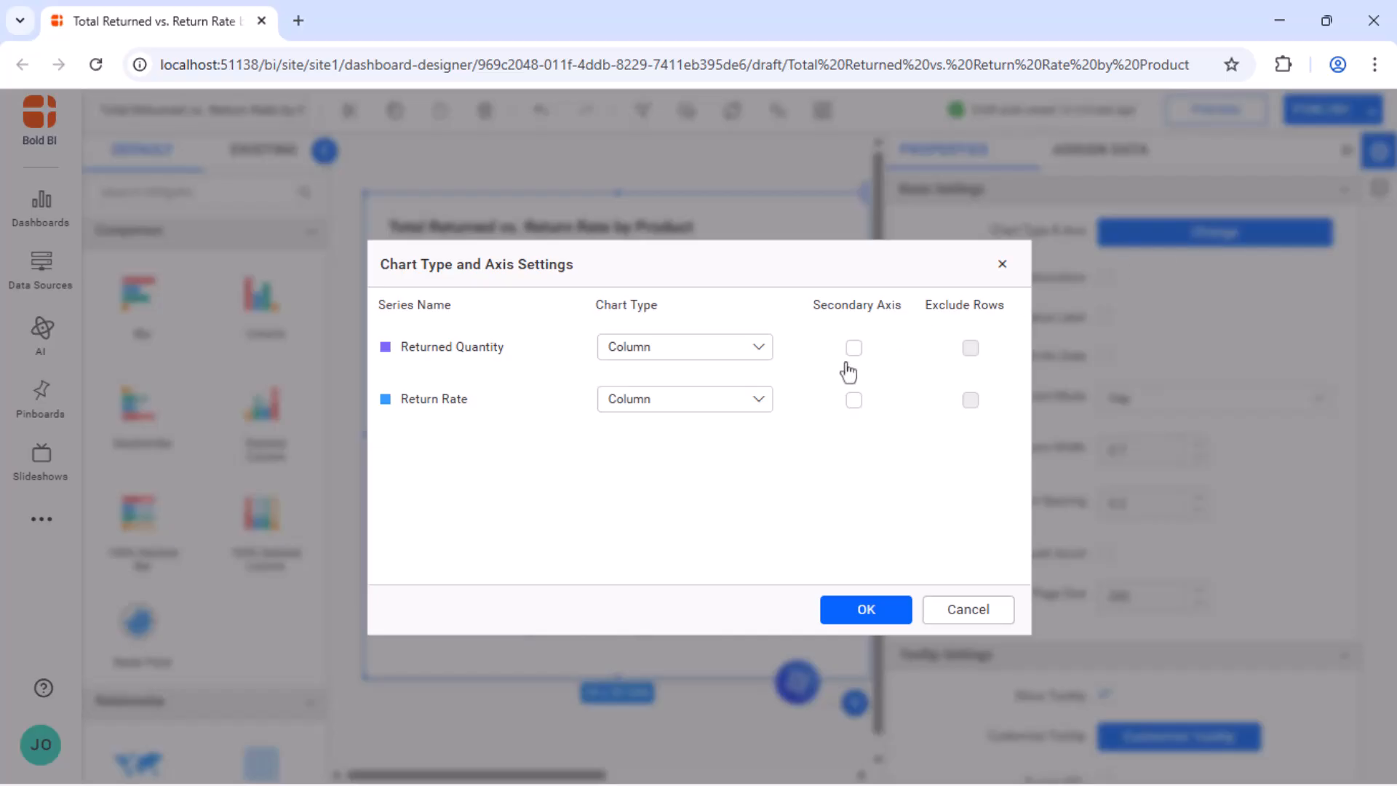
click(756, 399)
click(675, 494)
click(866, 610)
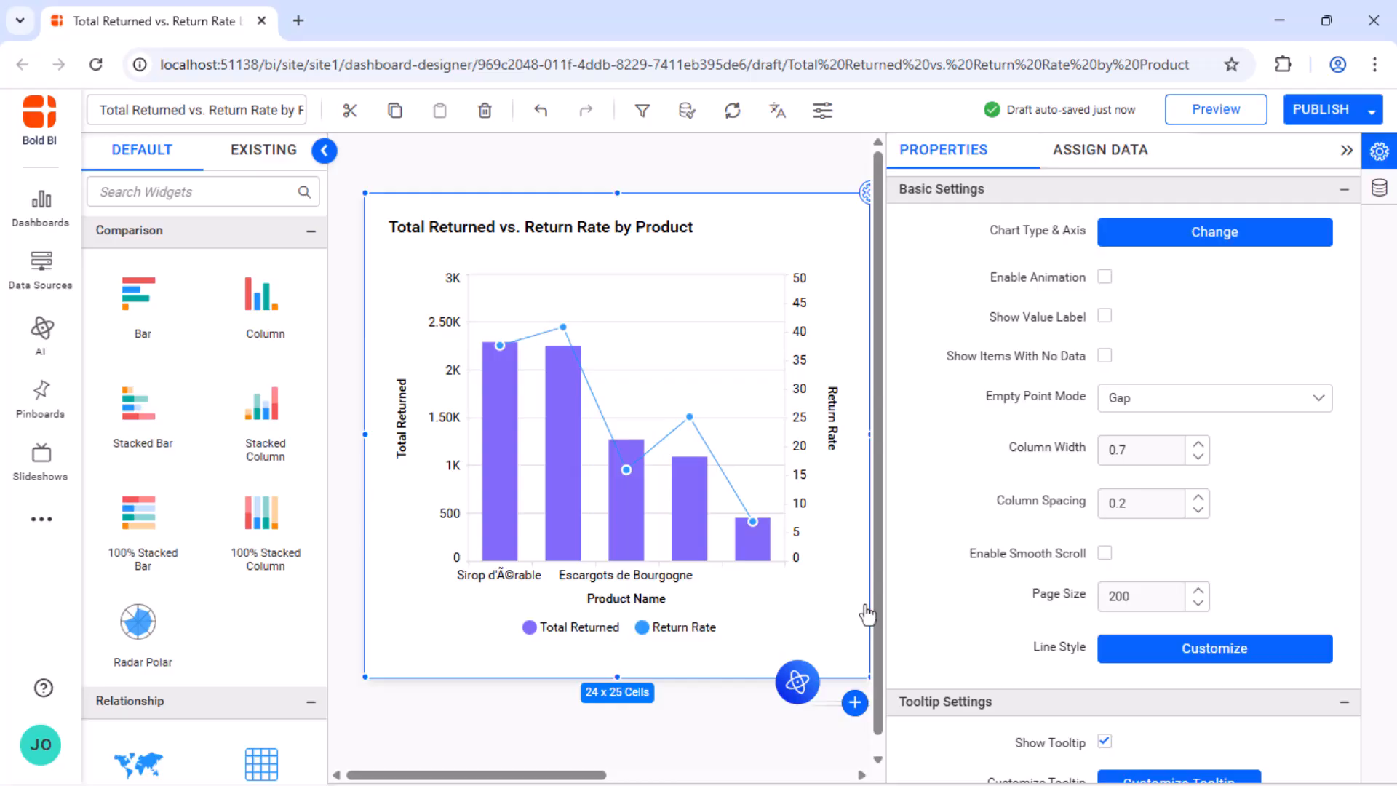
Format the primary value axis with Ones representation and 0 decimal places
scroll(1176, 329, down, 15)
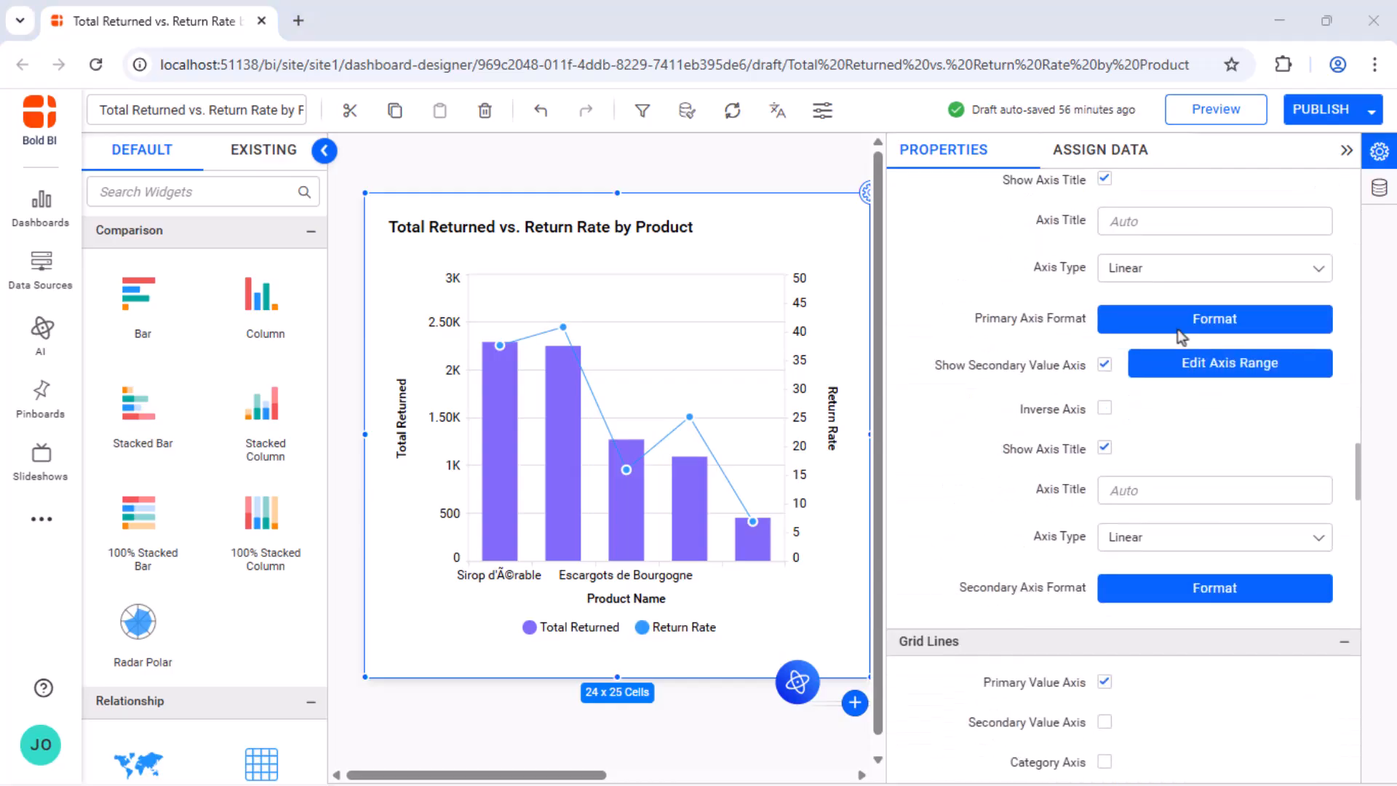
click(1216, 317)
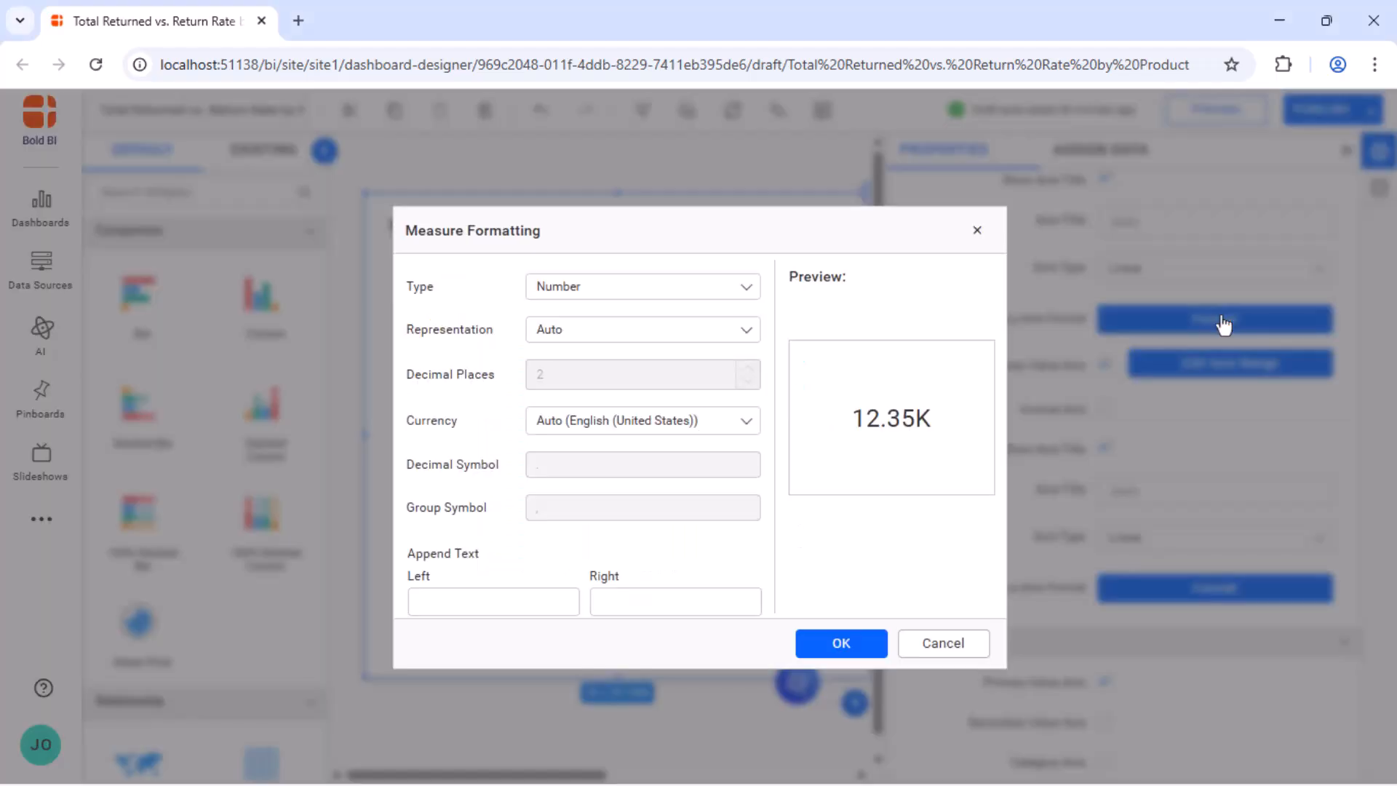
click(644, 328)
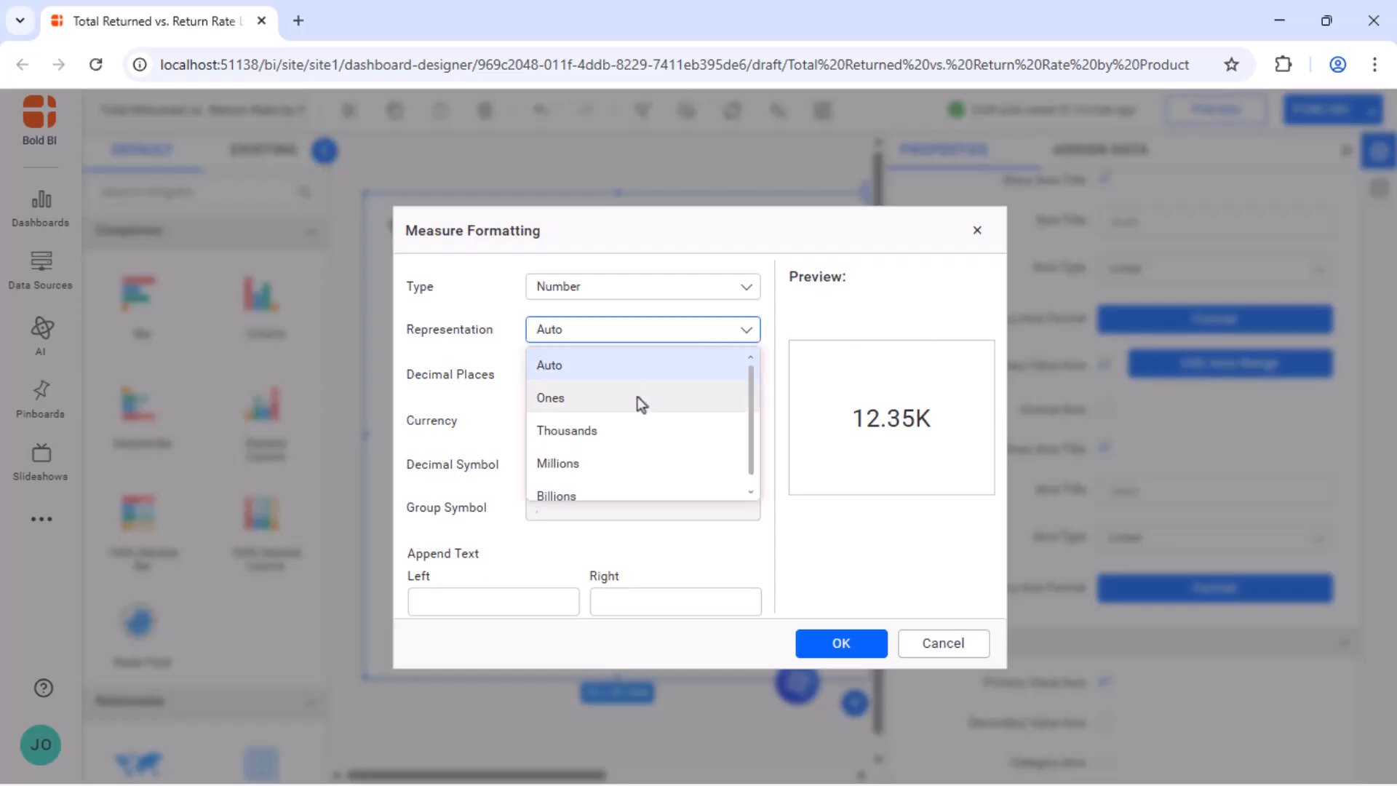
click(637, 398)
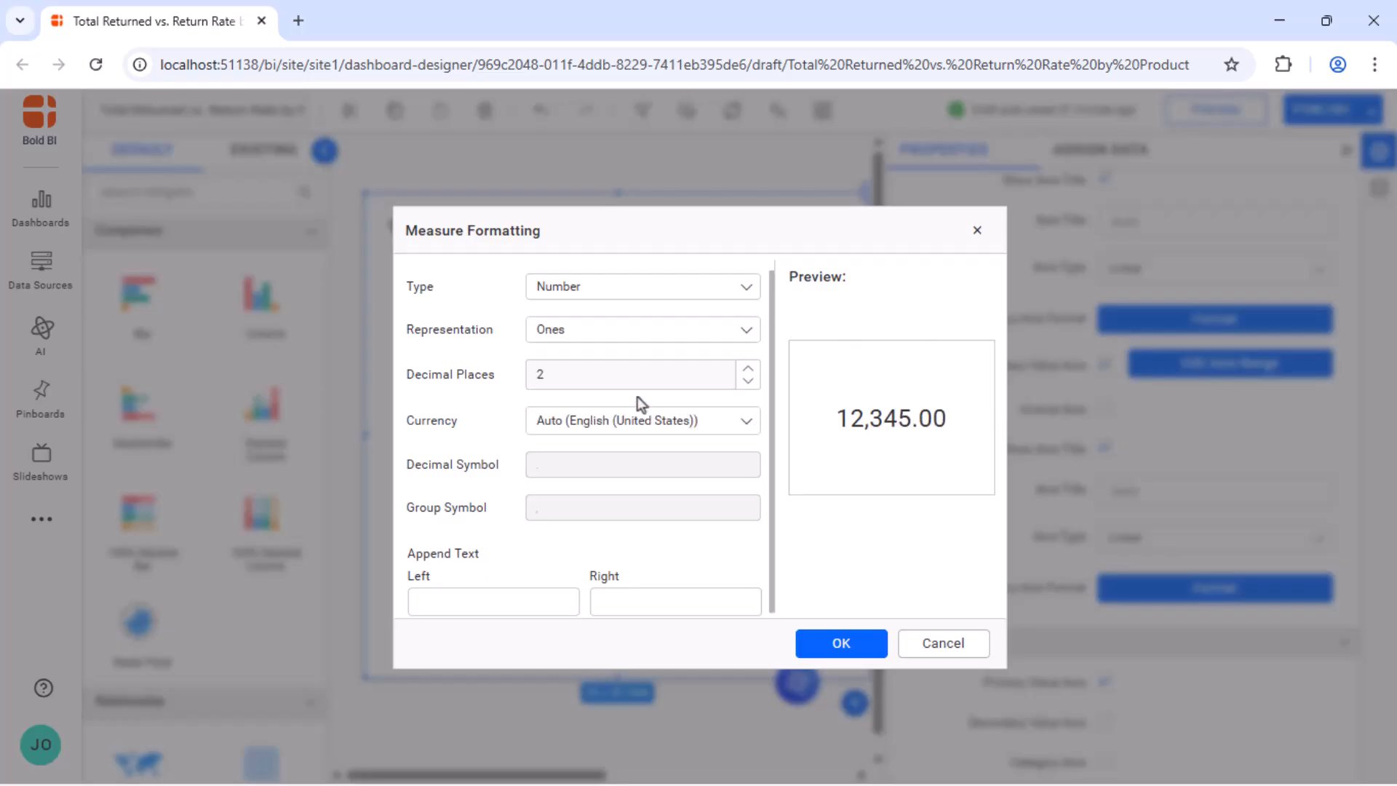
double_click(636, 380)
text(0)
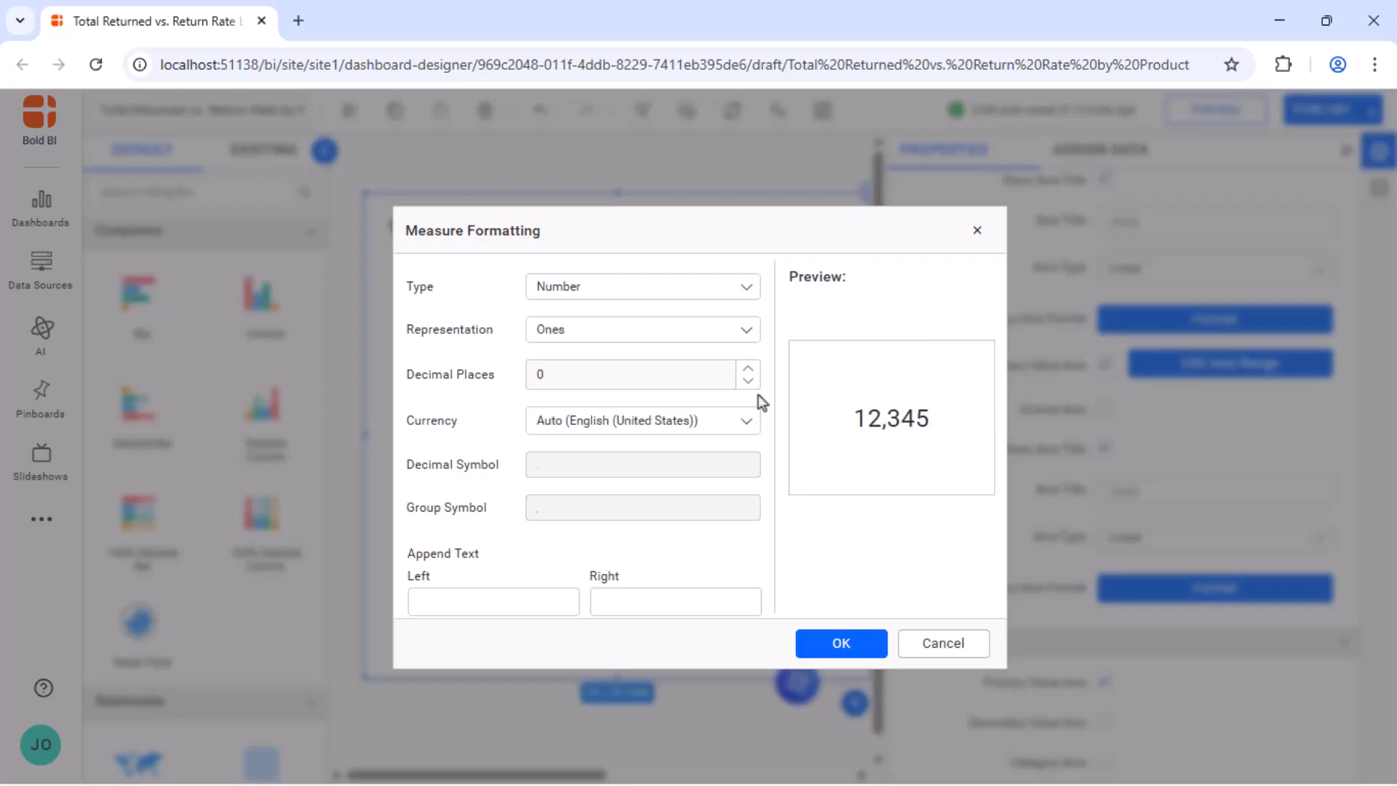
click(841, 643)
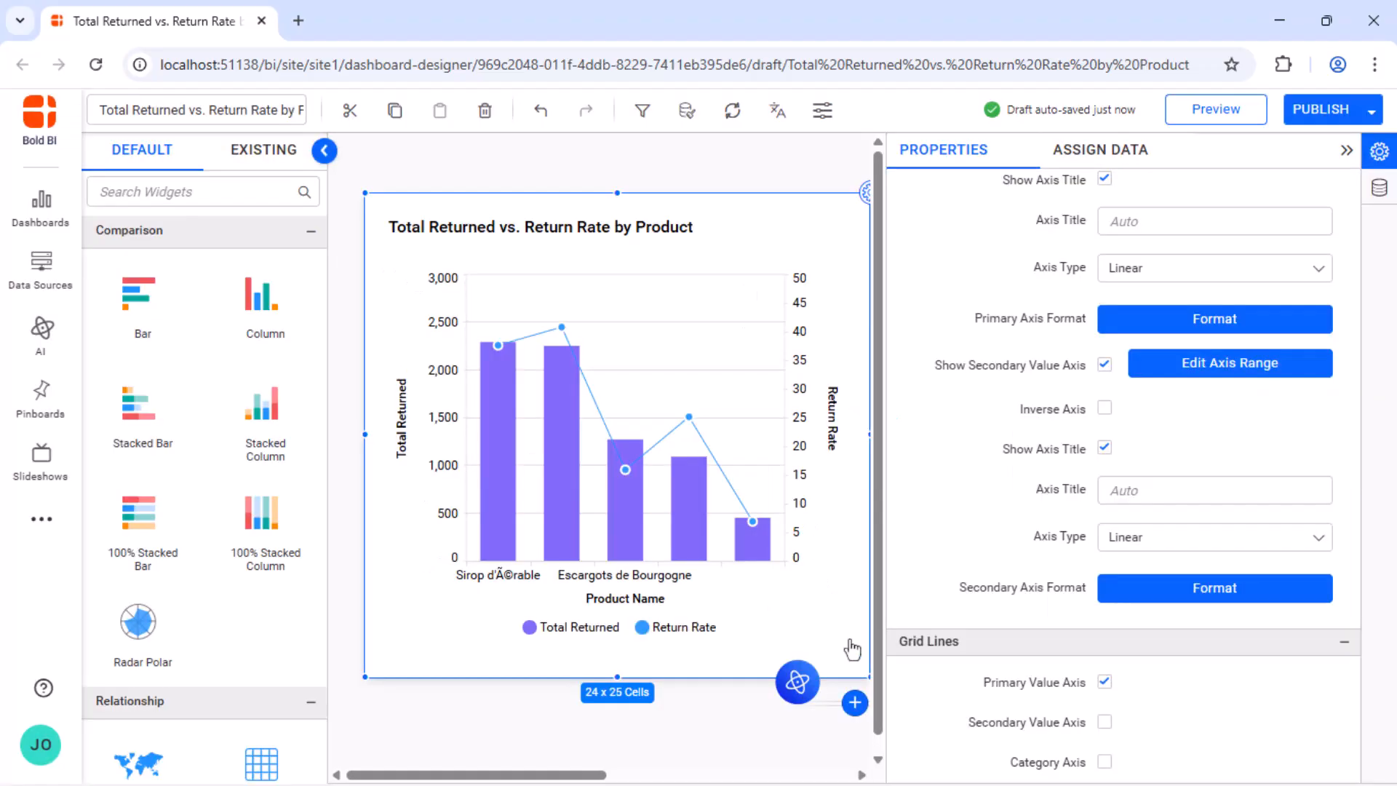
Format the secondary value axis so that a % sign is appended to the right of its numbers
click(1209, 588)
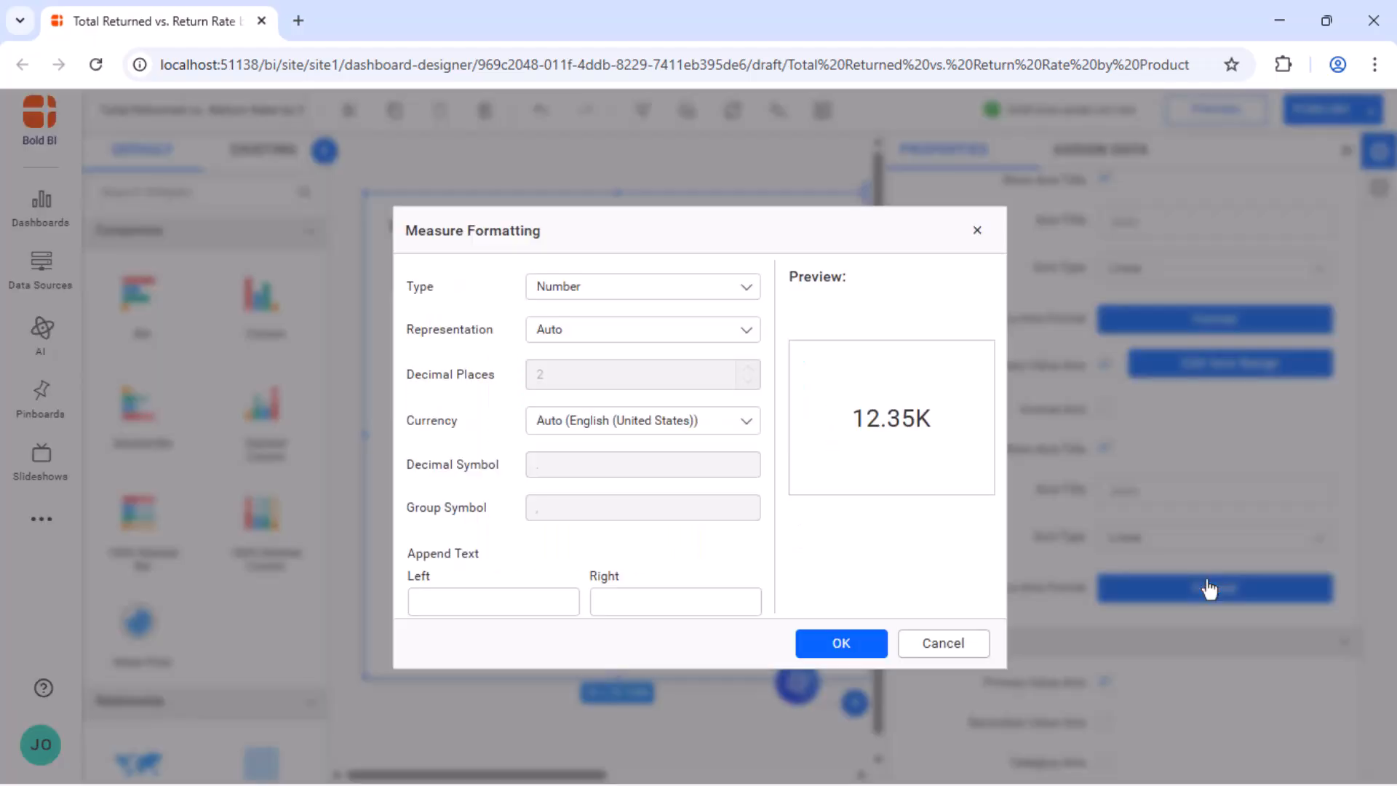
click(716, 601)
text(%)
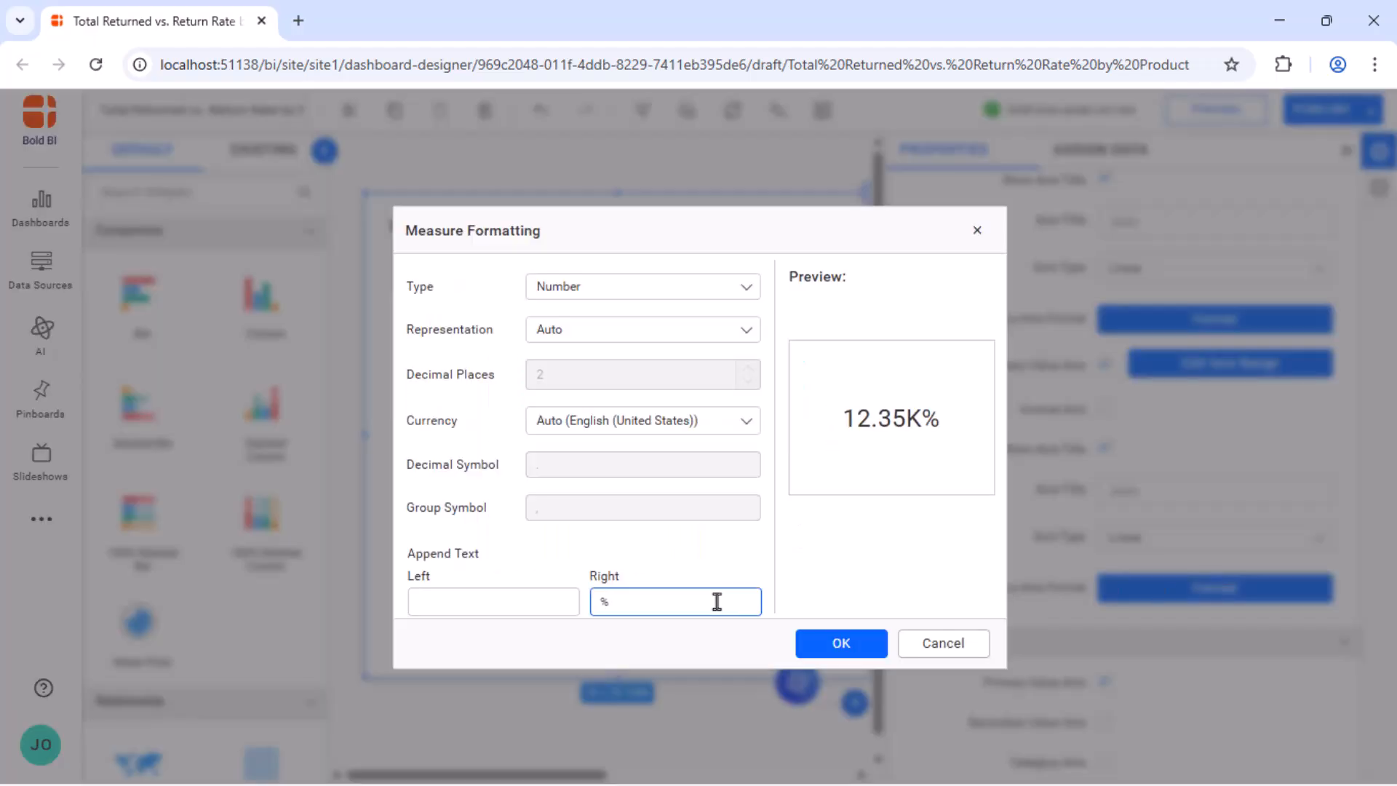
key(Tab)
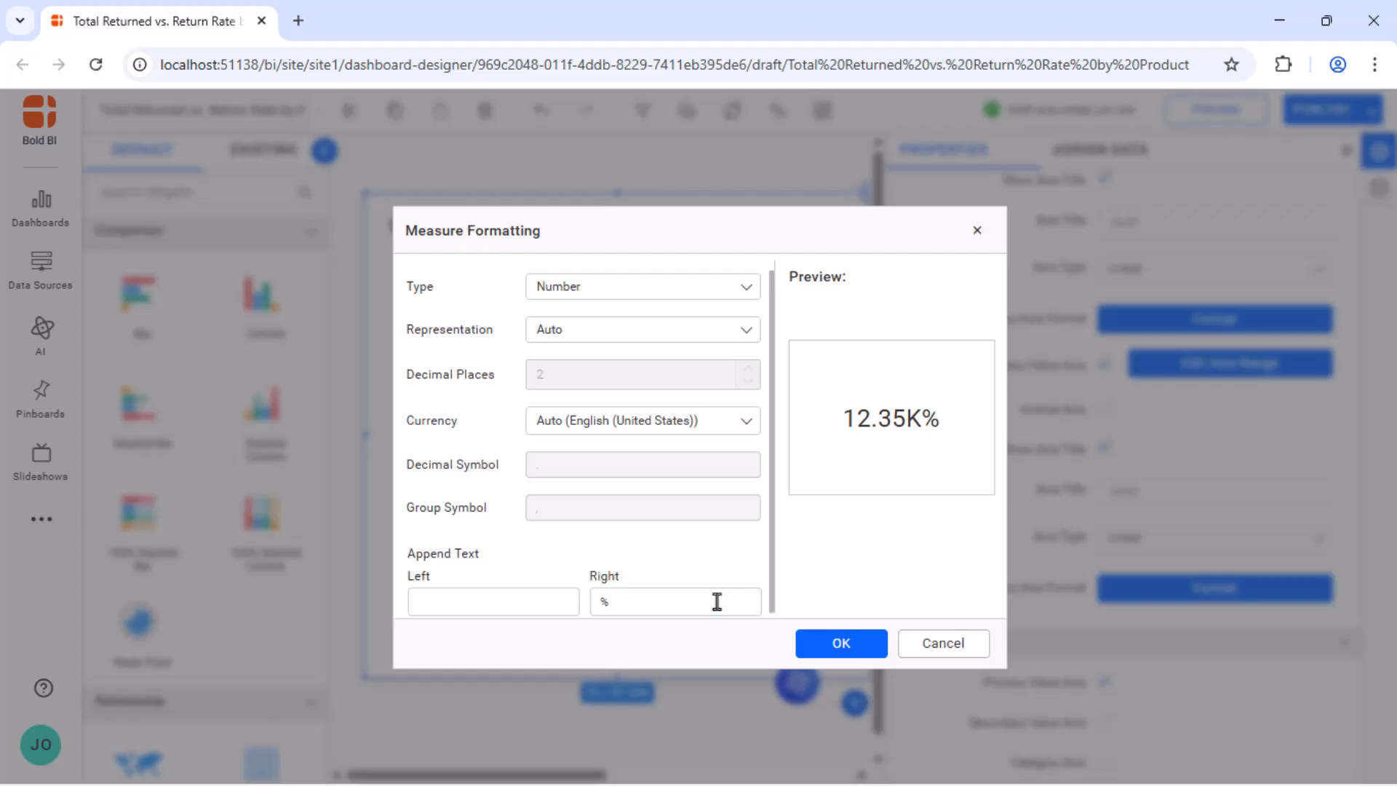
click(835, 643)
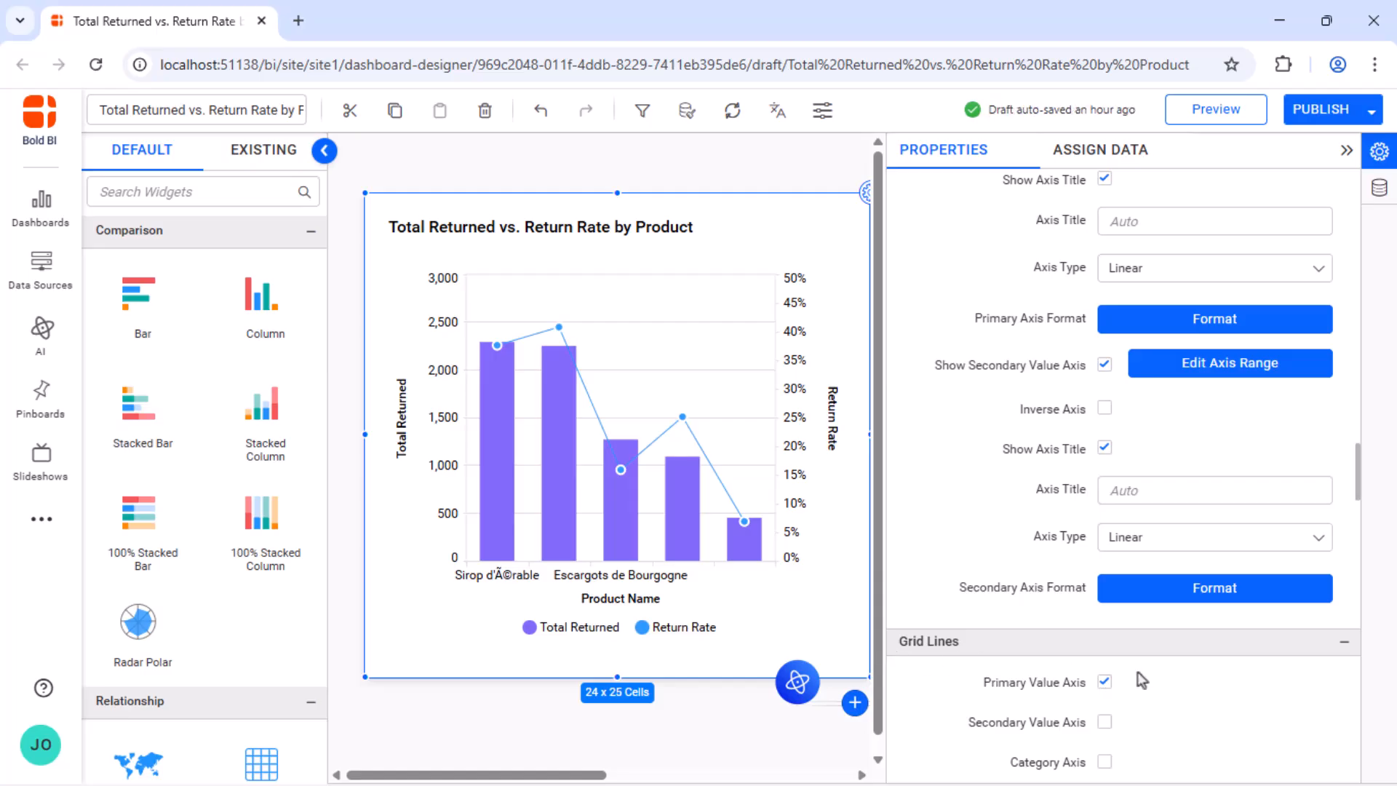
scroll(1139, 666, down, 2)
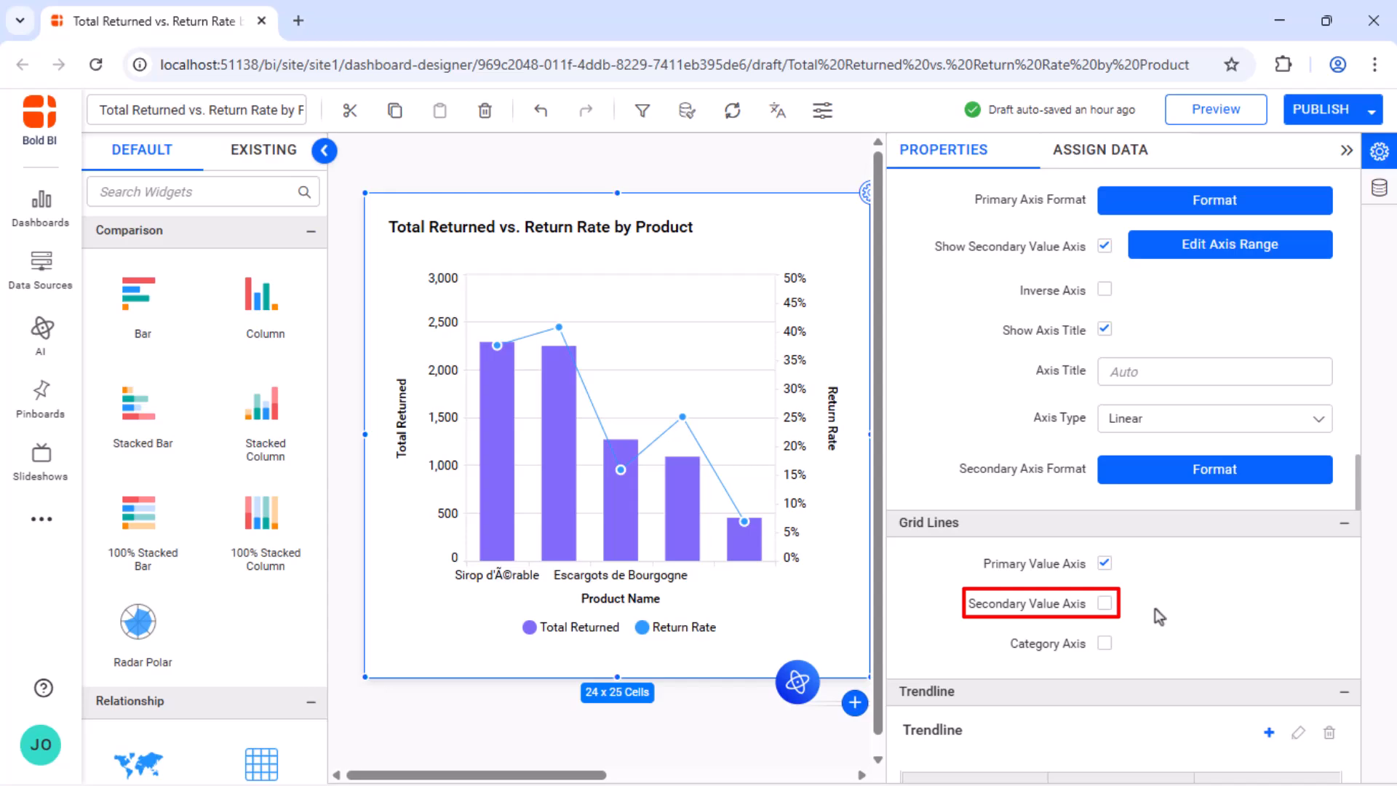
Try grid lines for the secondary value axis, the category axis and all axes together, finishing with only the primary value axis enabled
click(1104, 563)
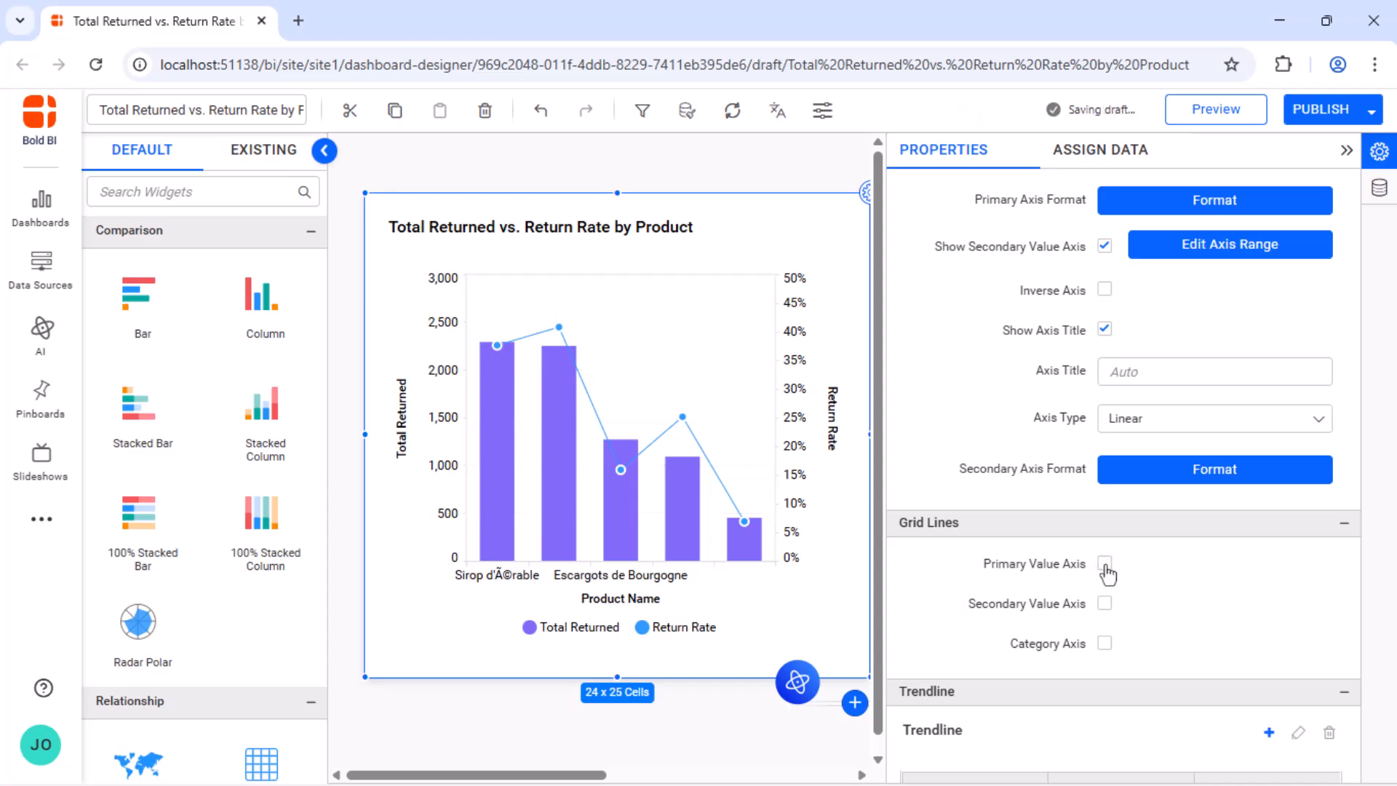
click(1105, 603)
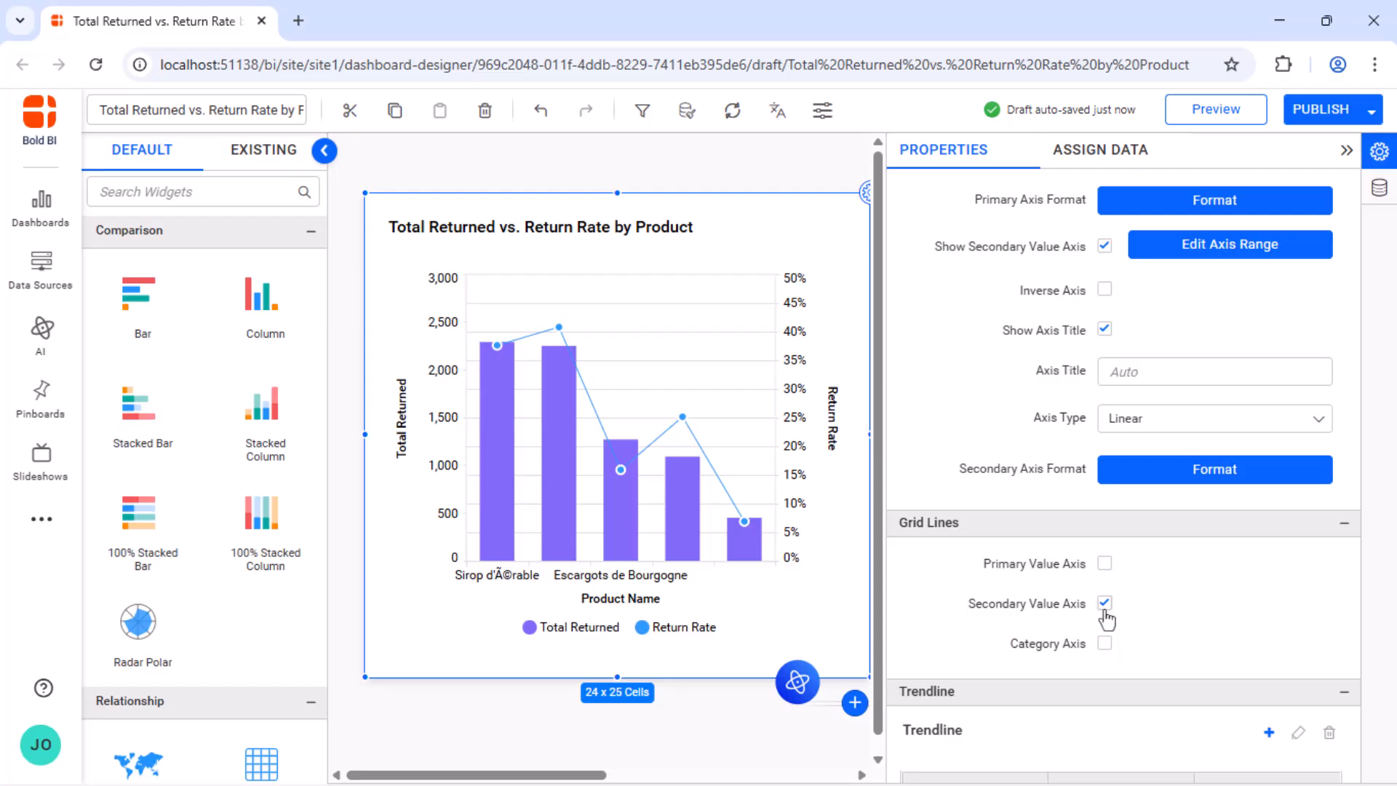
click(1104, 608)
click(1104, 643)
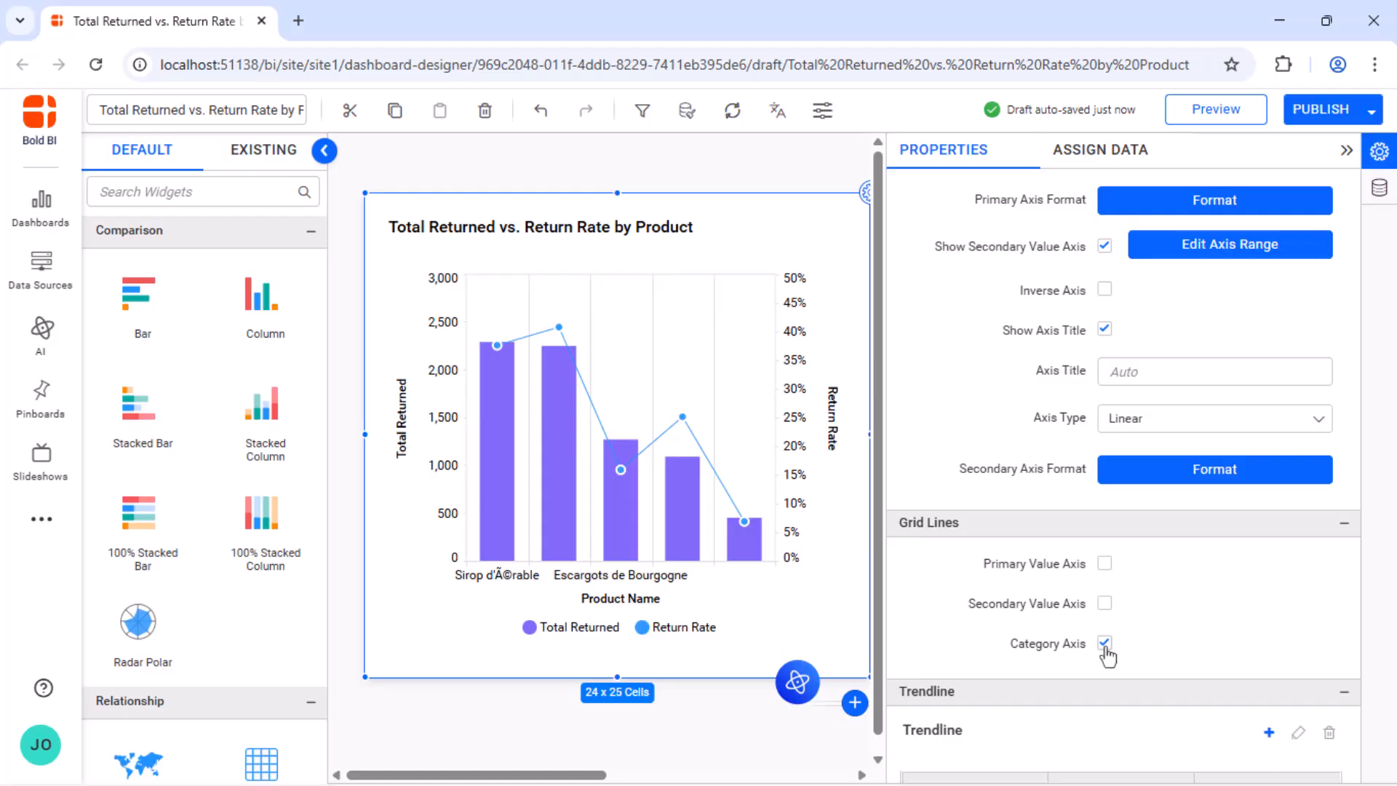
click(1105, 607)
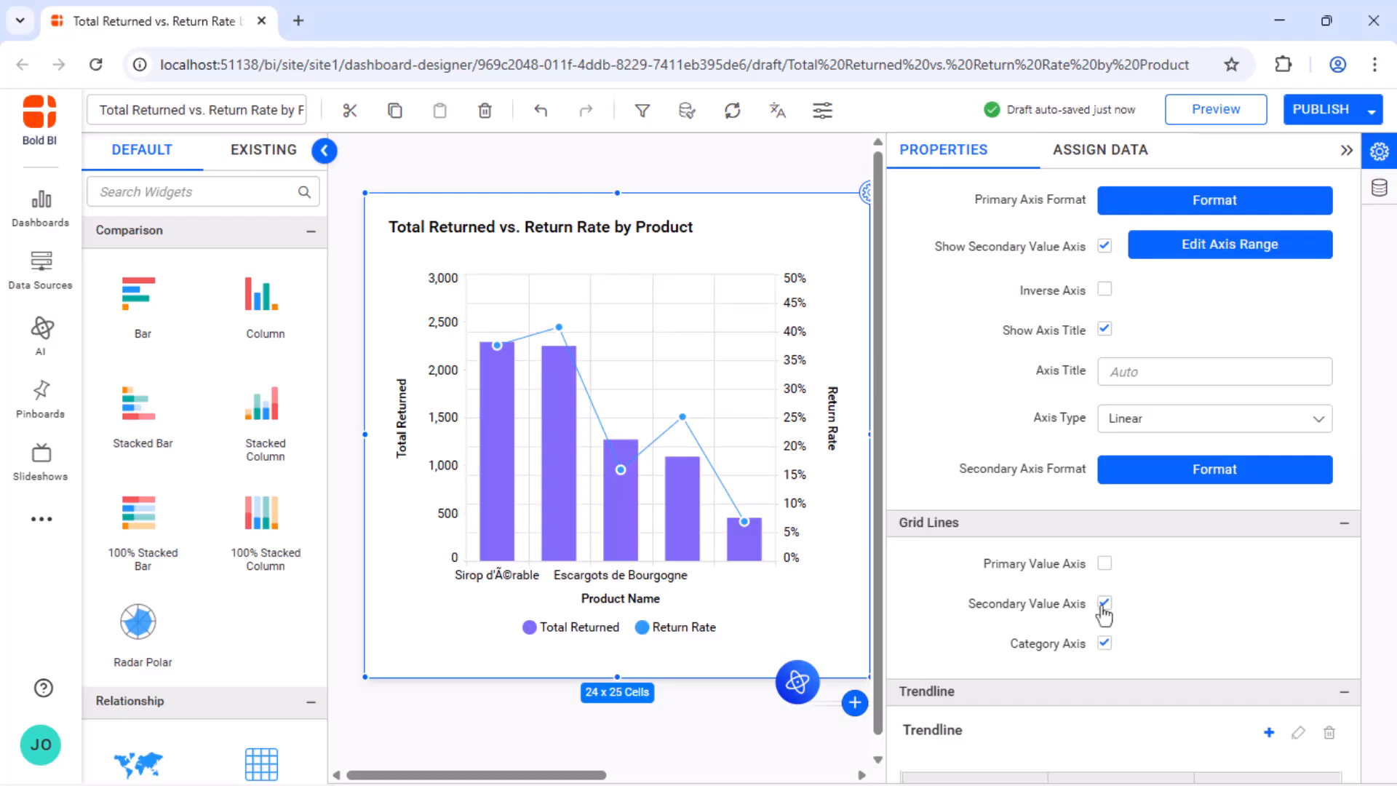
click(1104, 565)
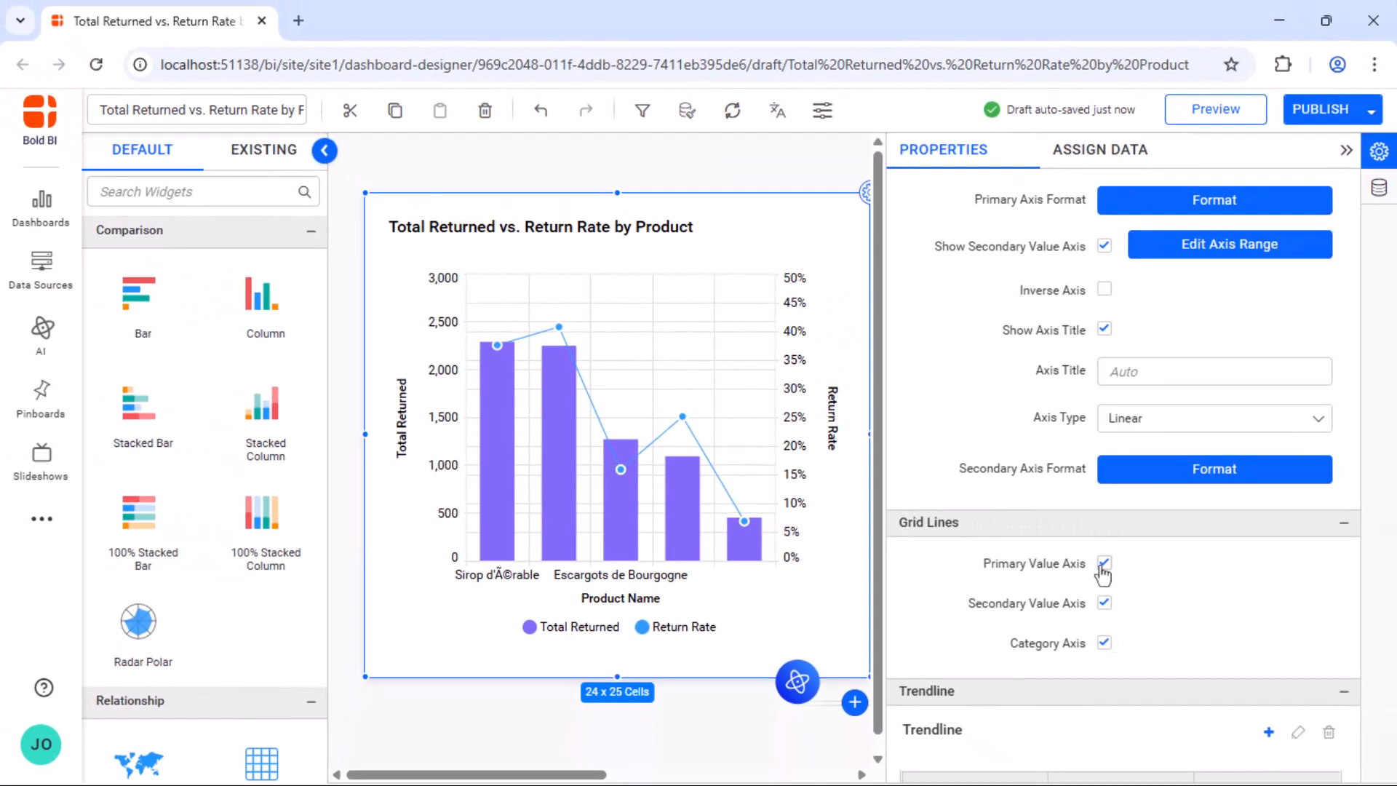
click(1103, 603)
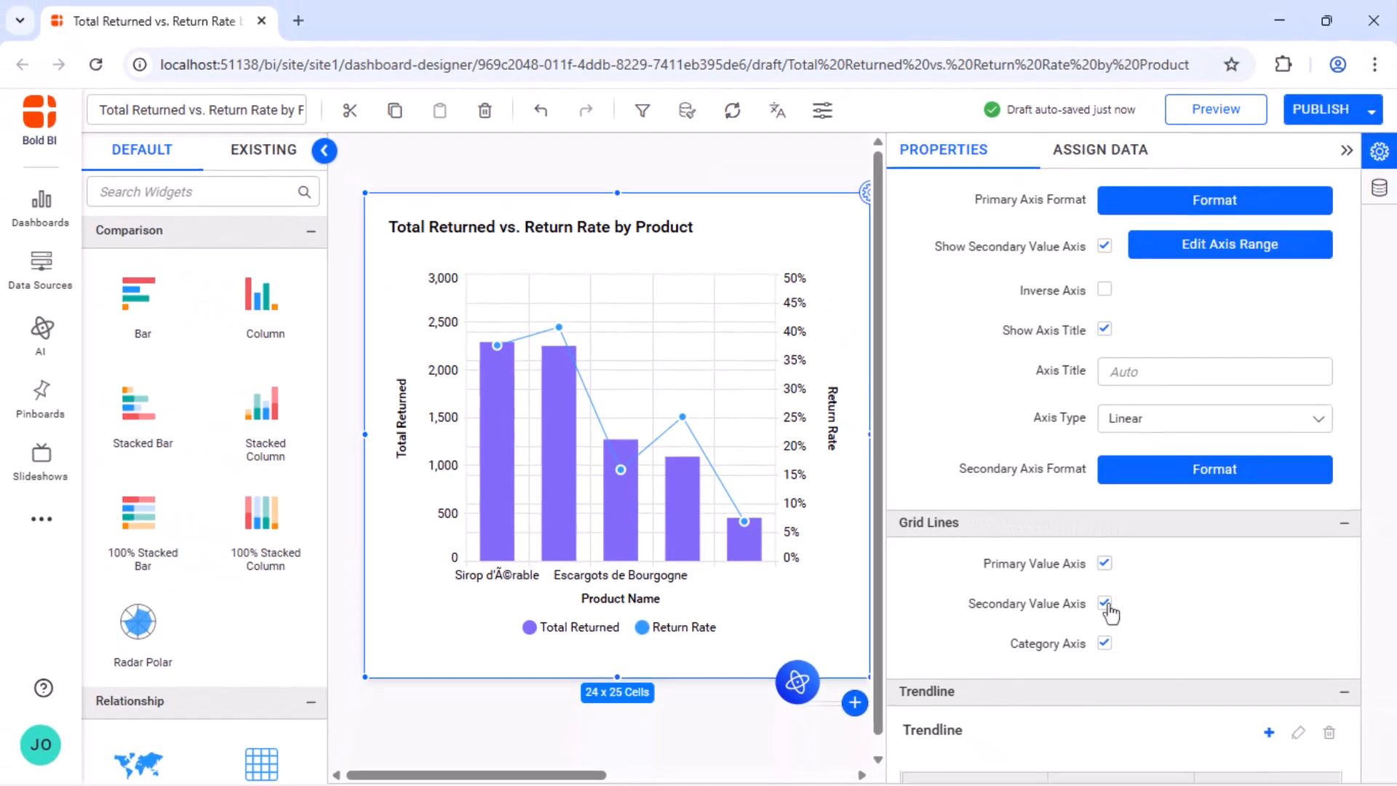
click(1103, 643)
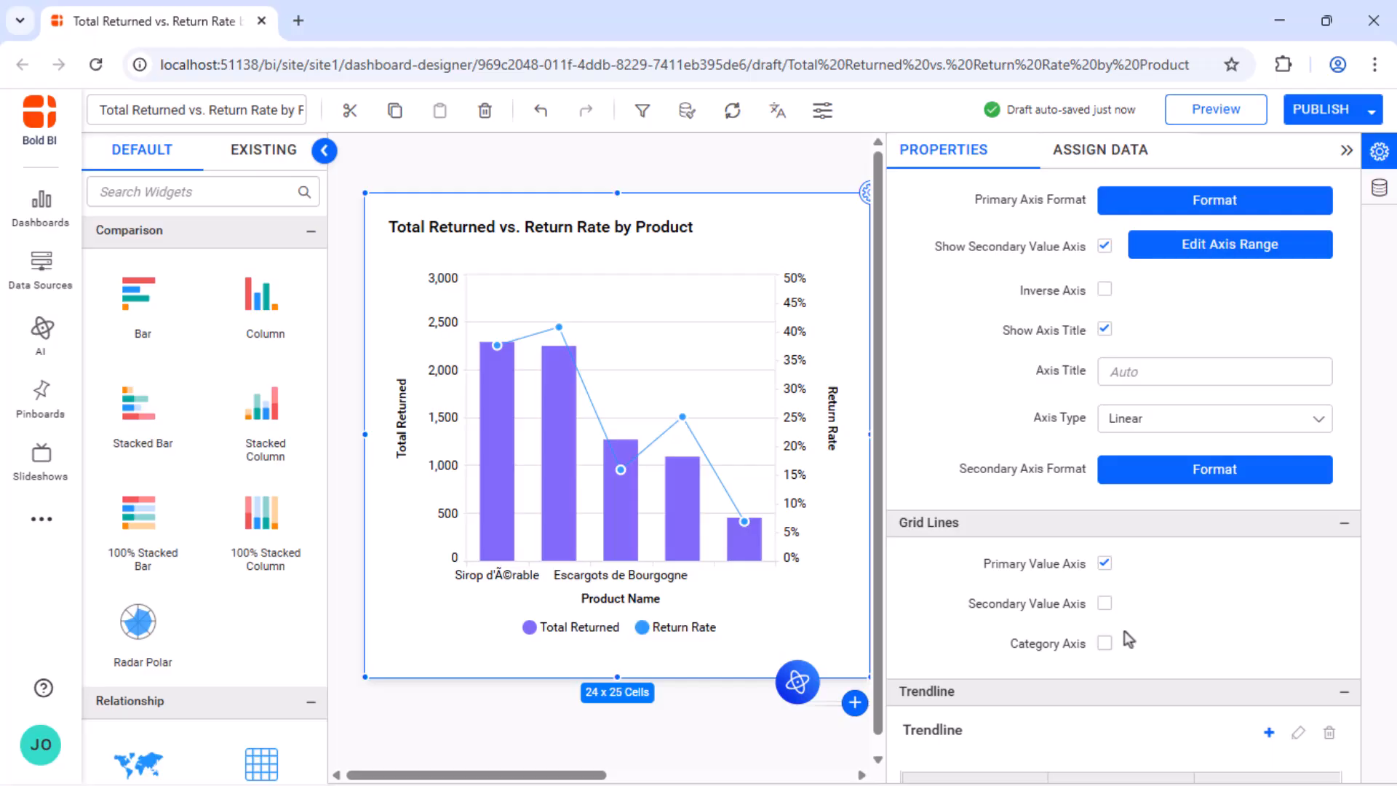
Preview the dashboard with the finished combo chart
click(1214, 109)
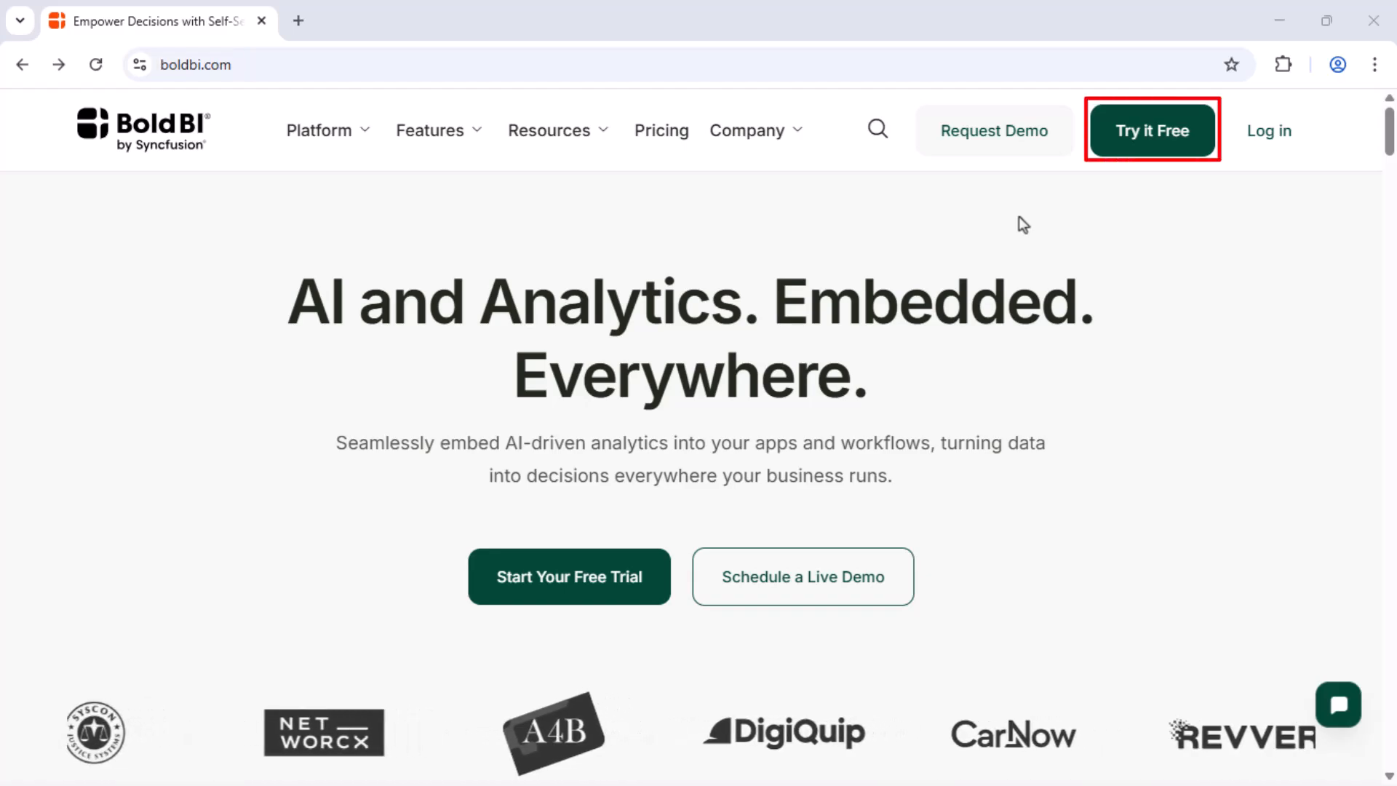
On the boldbi.com website, try the free trial link and open the page for requesting a free personalized demo
click(1142, 129)
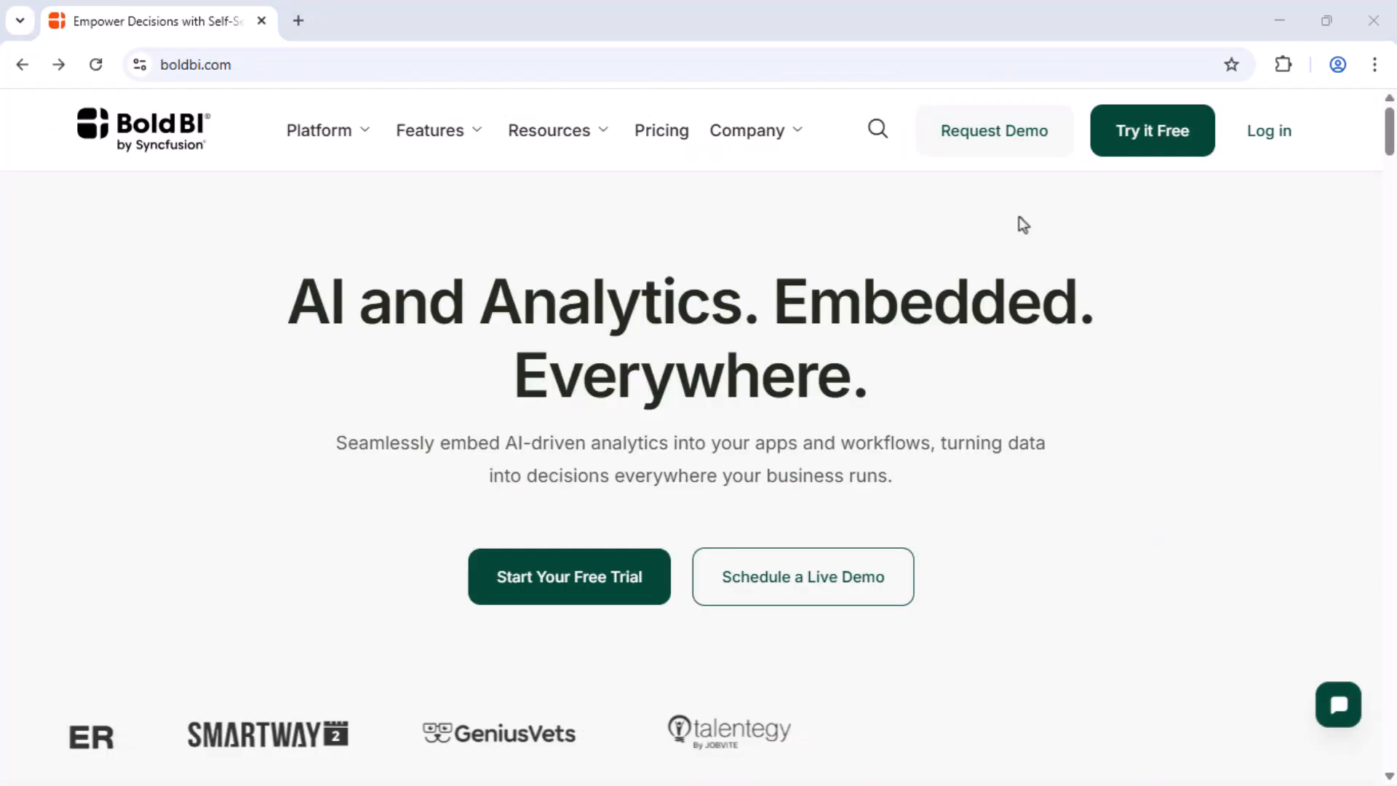
click(1000, 136)
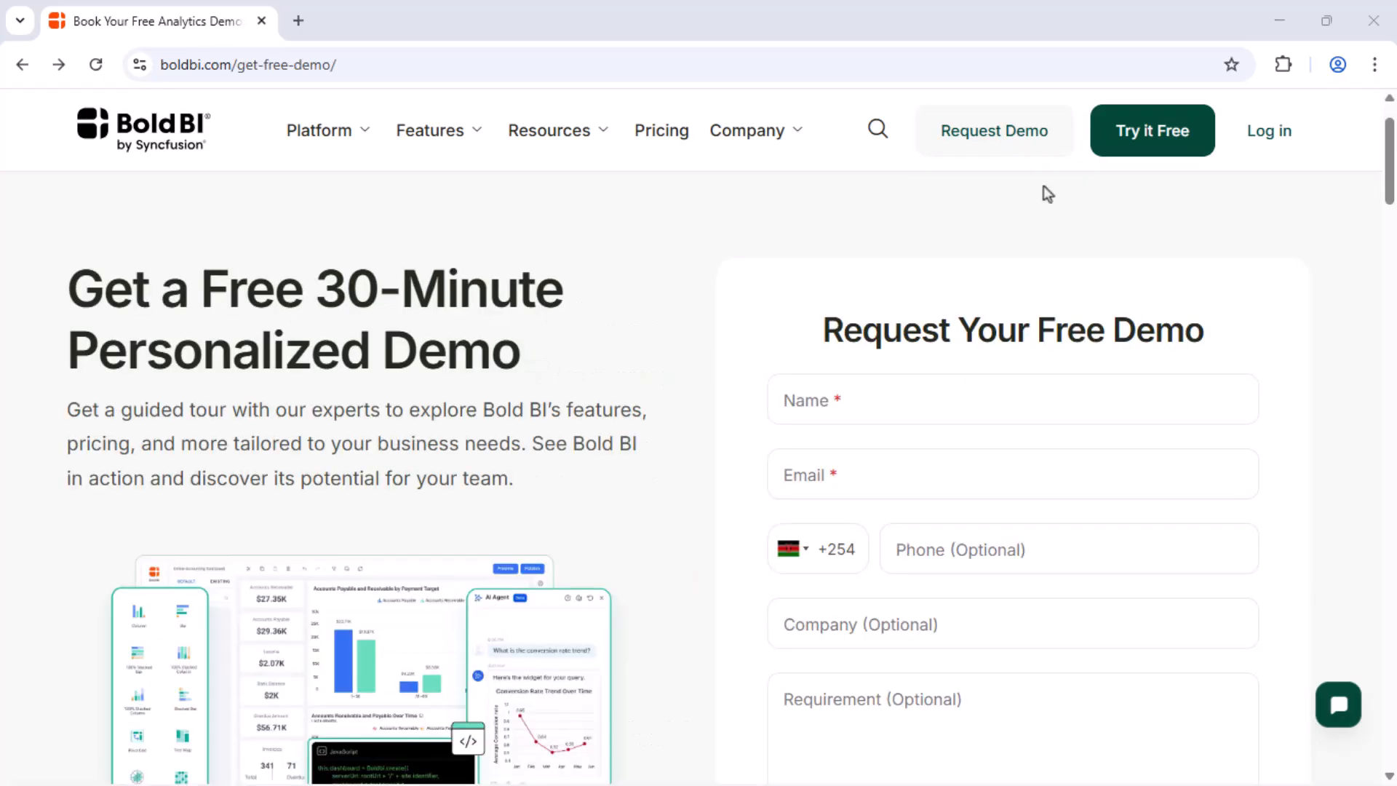